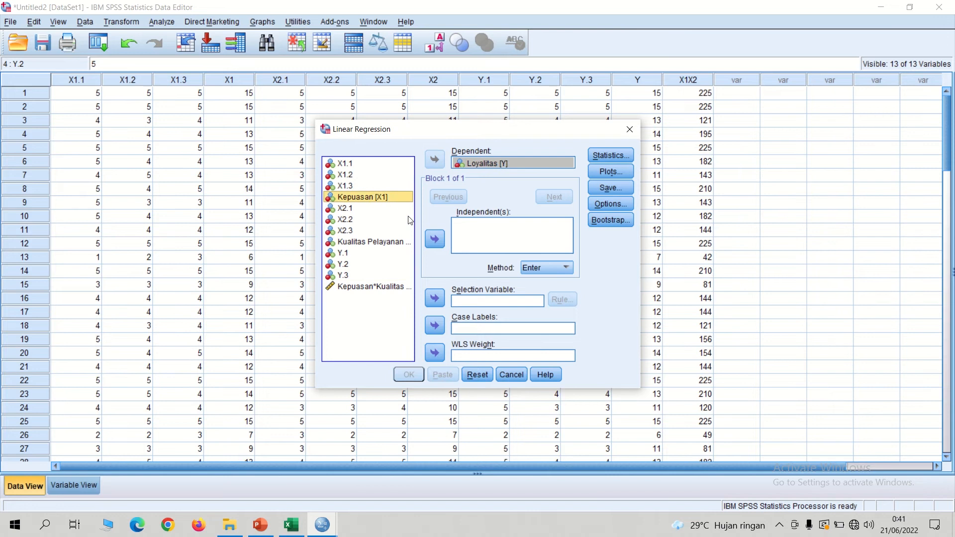
# Add Kepuasan [X1] and Kualitas Pelayanan [X2] as independent variables of the linear regression
pyautogui.click(434, 239)
pyautogui.click(394, 243)
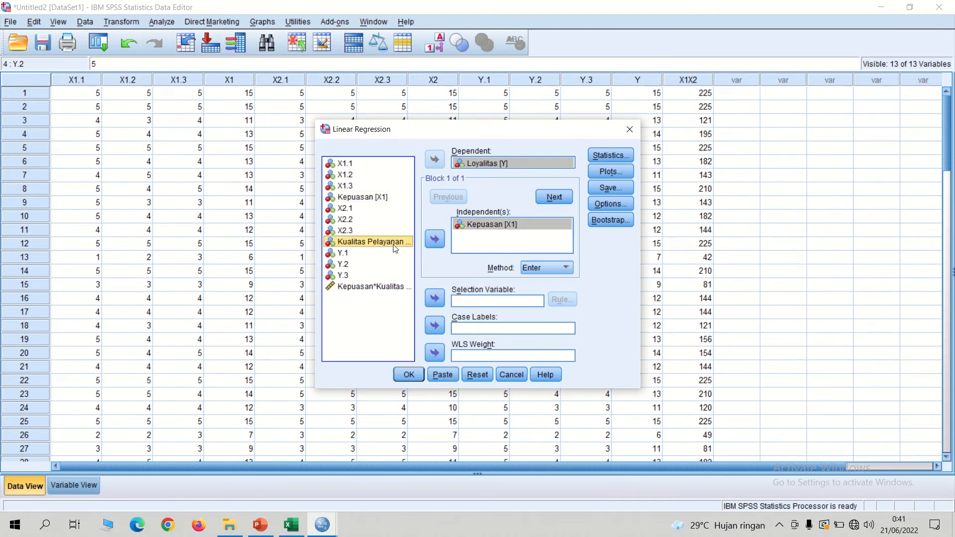
pyautogui.click(434, 240)
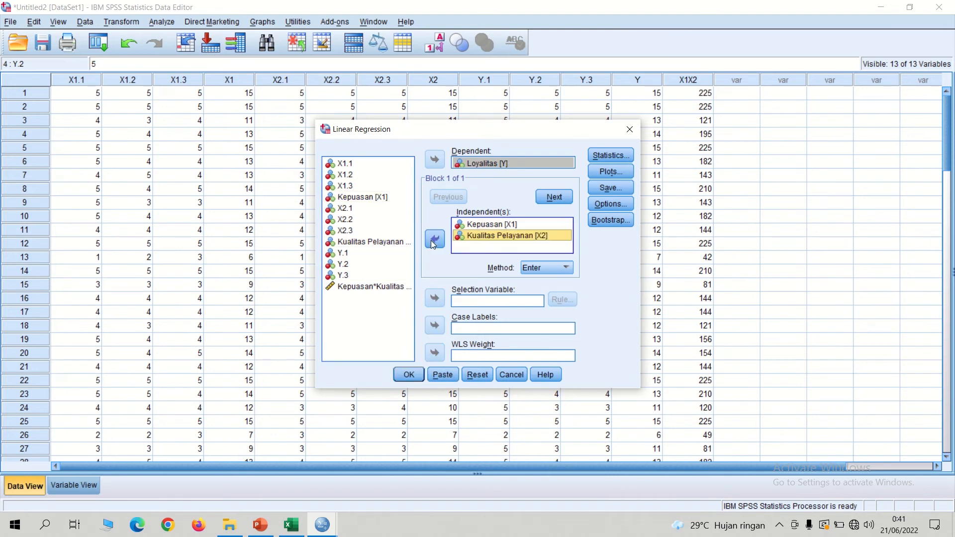
pyautogui.click(374, 286)
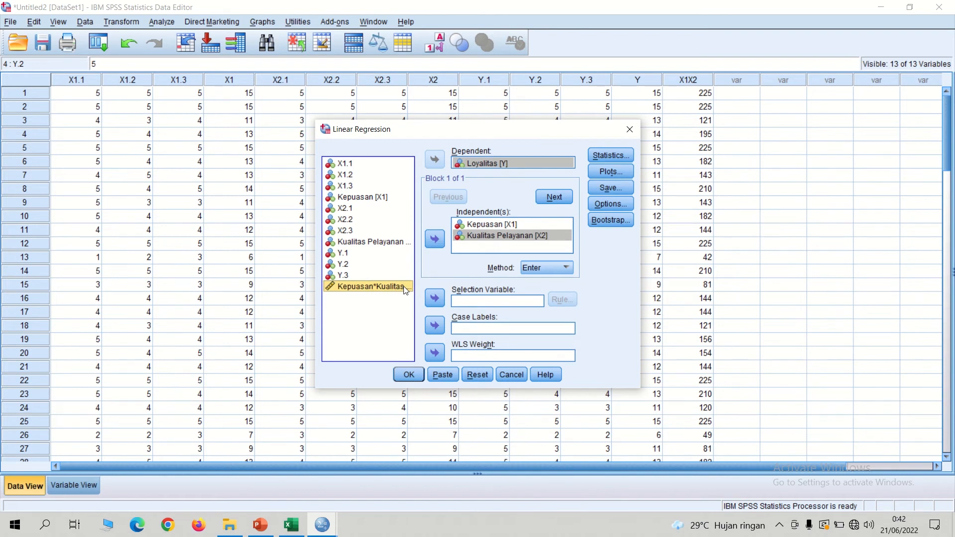
# Include collinearity diagnostics in the regression statistics
pyautogui.click(609, 158)
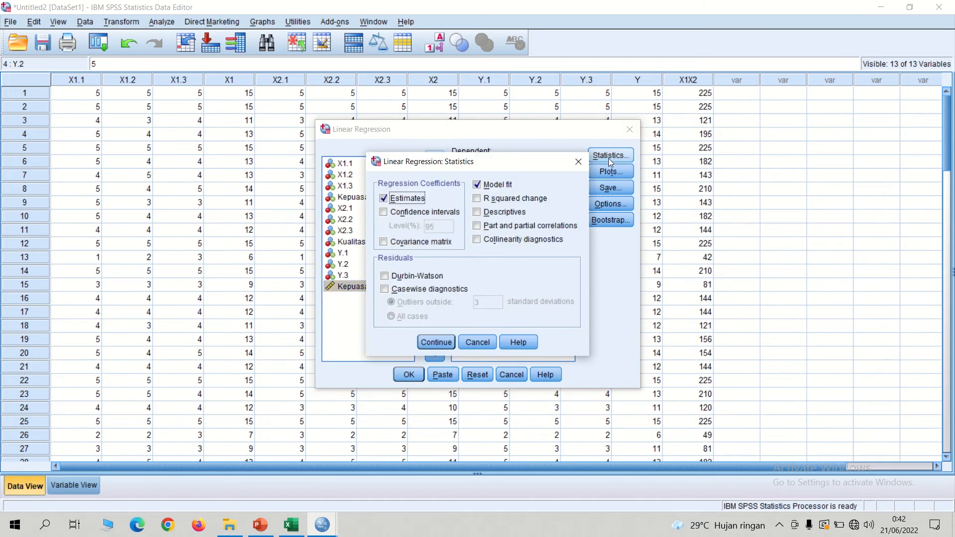
pyautogui.click(479, 240)
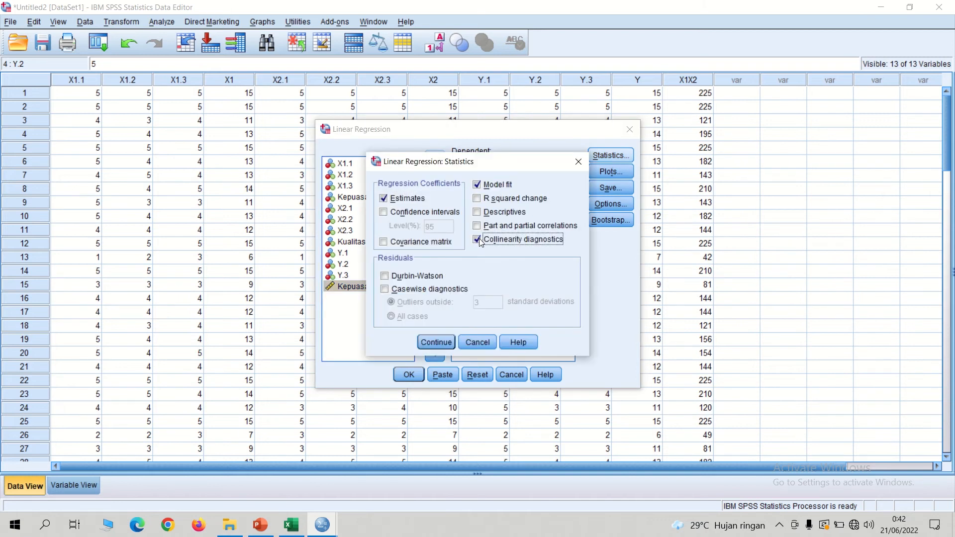
pyautogui.click(437, 343)
# Set up a regression scatterplot with *ZPRED on the X axis and *SRESID on the Y axis
pyautogui.click(605, 173)
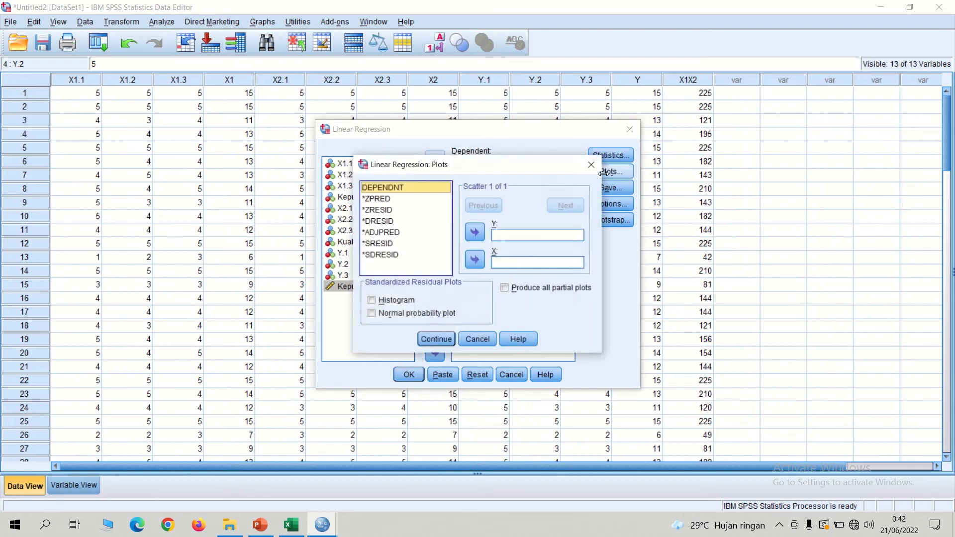
pyautogui.click(388, 198)
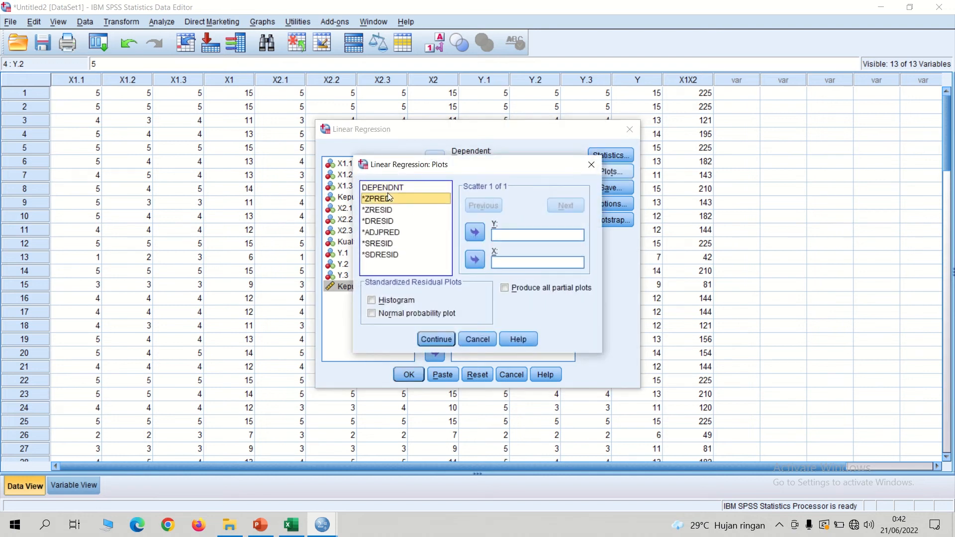
pyautogui.click(476, 259)
pyautogui.click(414, 244)
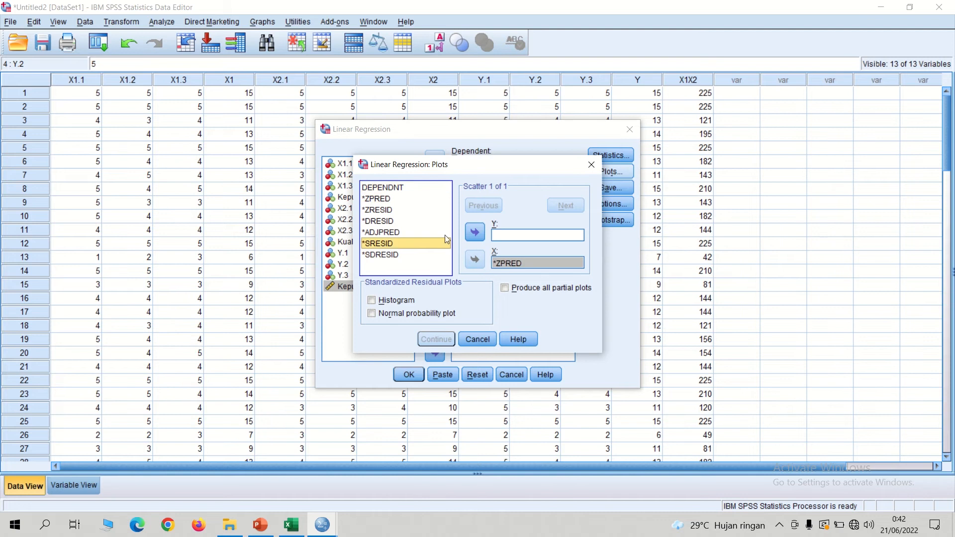
pyautogui.click(475, 232)
# Request the histogram and normal probability plot of the standardized residuals, and run the regression
pyautogui.click(395, 301)
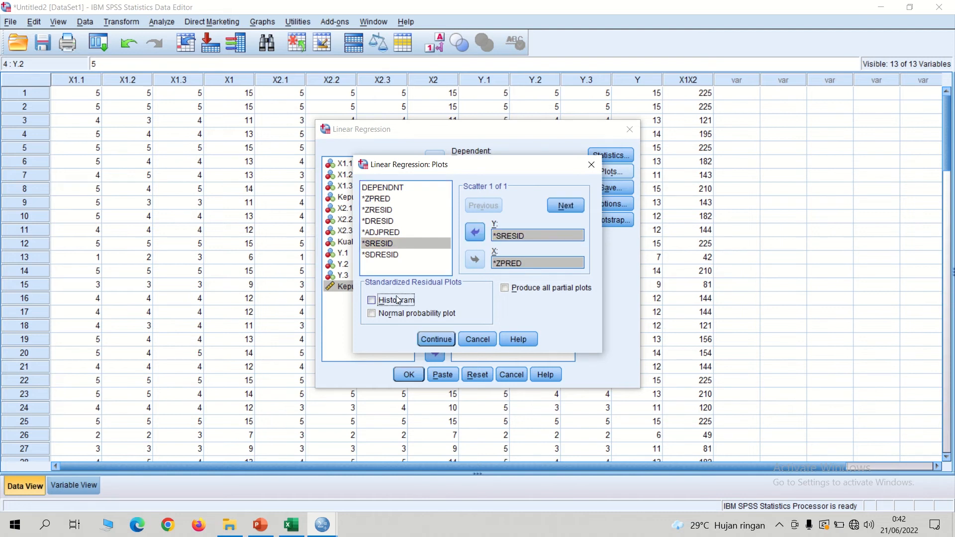
pyautogui.click(386, 318)
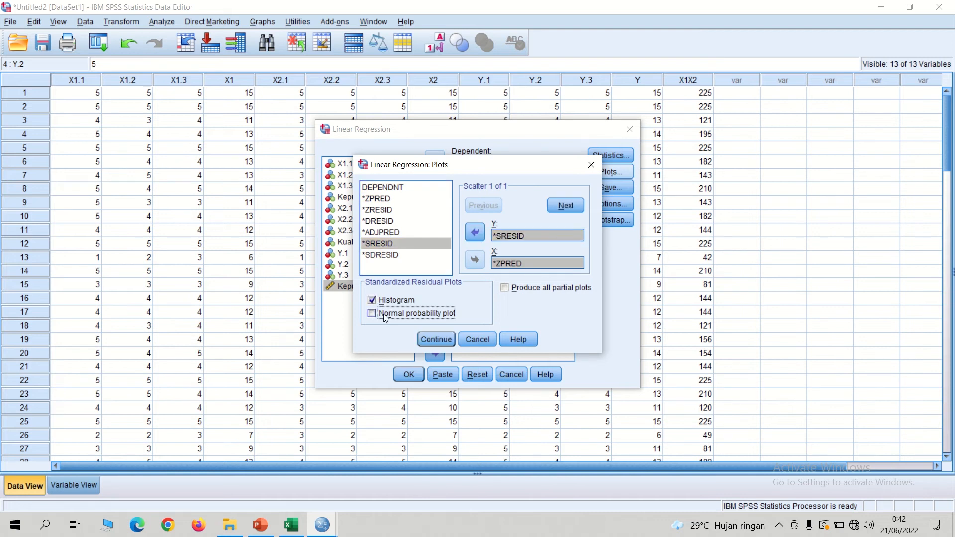
pyautogui.click(437, 339)
pyautogui.click(410, 378)
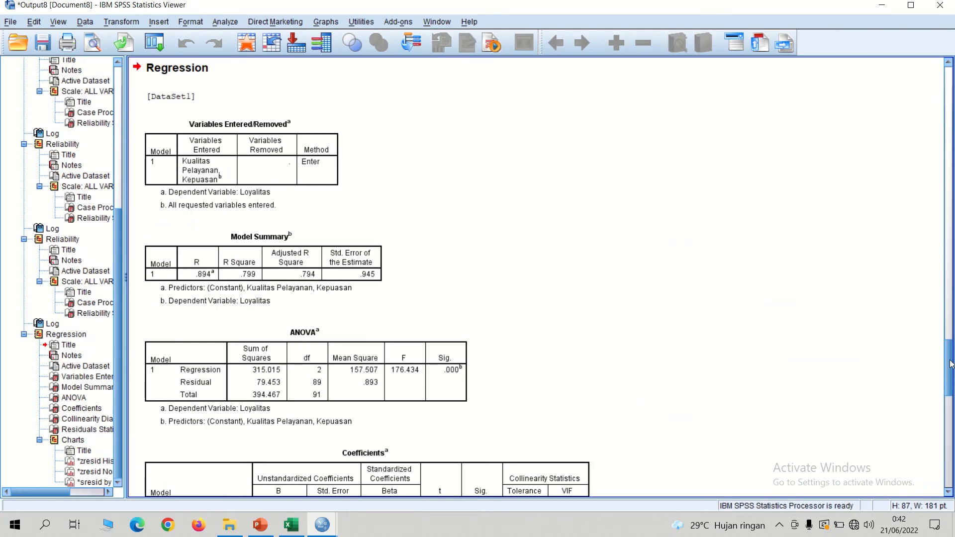
# Examine the residual histogram, normal P-P plot and scatterplot in the regression output
pyautogui.moveTo(951, 365); pyautogui.dragTo(938, 396)
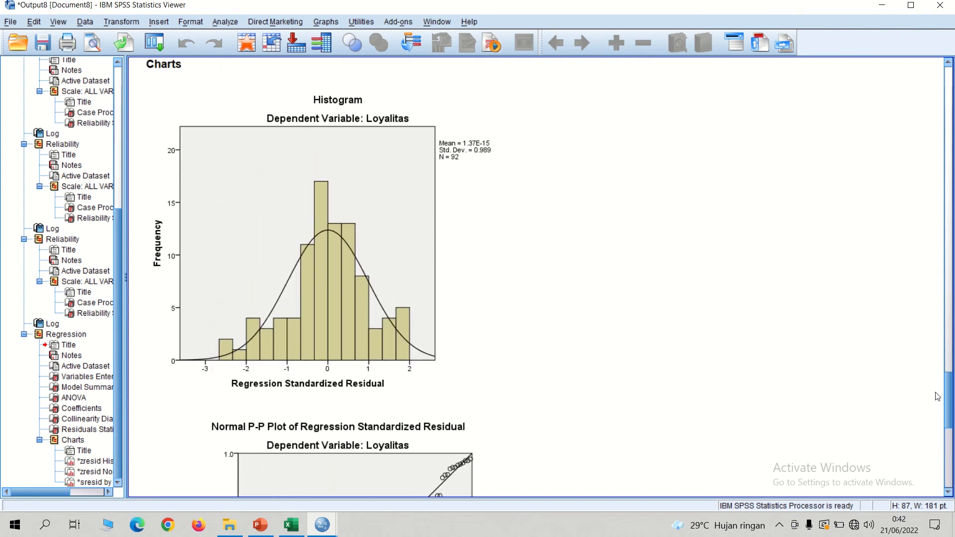
pyautogui.click(333, 238)
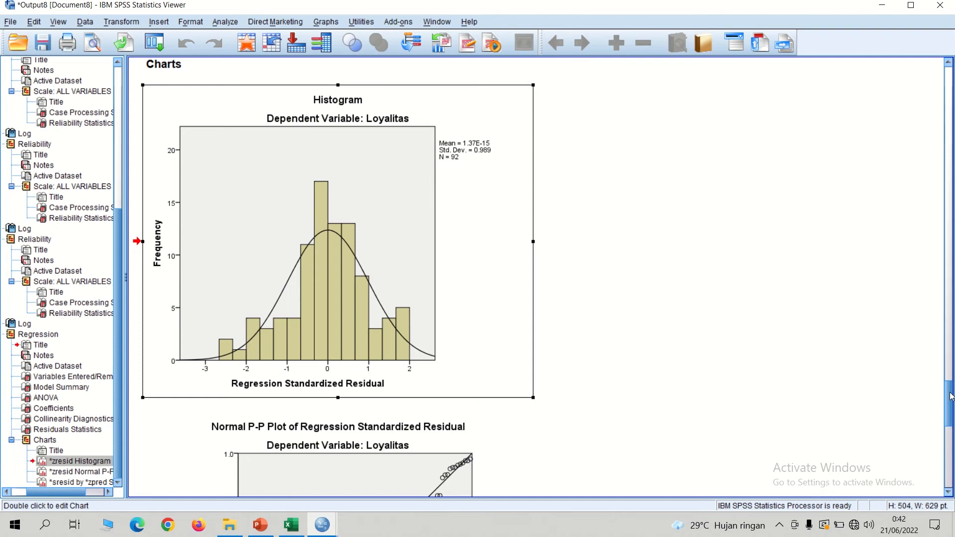
pyautogui.moveTo(952, 397); pyautogui.dragTo(952, 424)
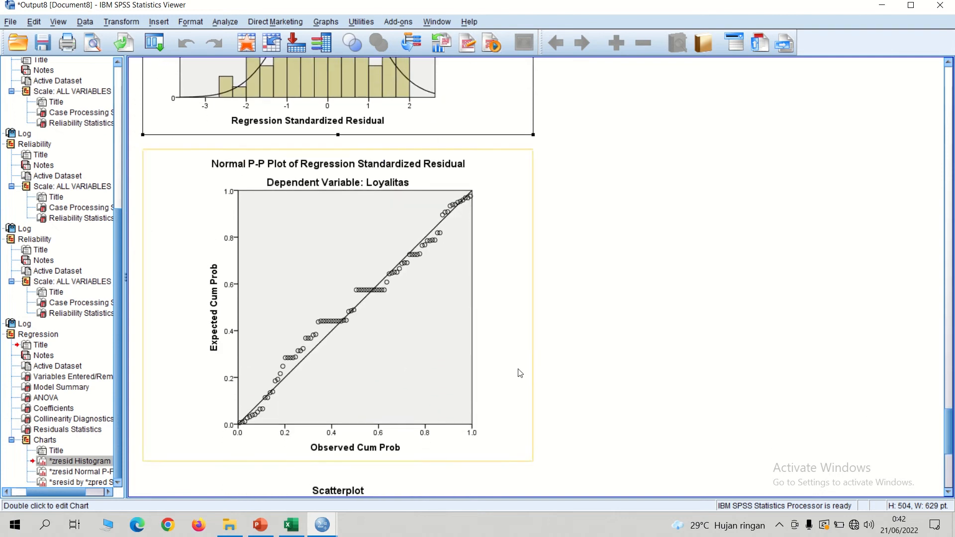
pyautogui.click(391, 313)
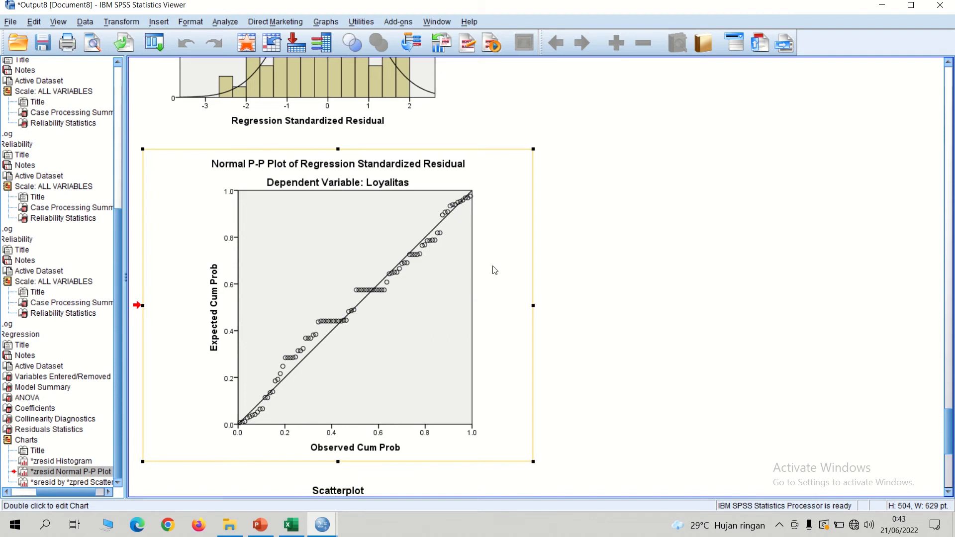
pyautogui.scroll(-6, 952, 431)
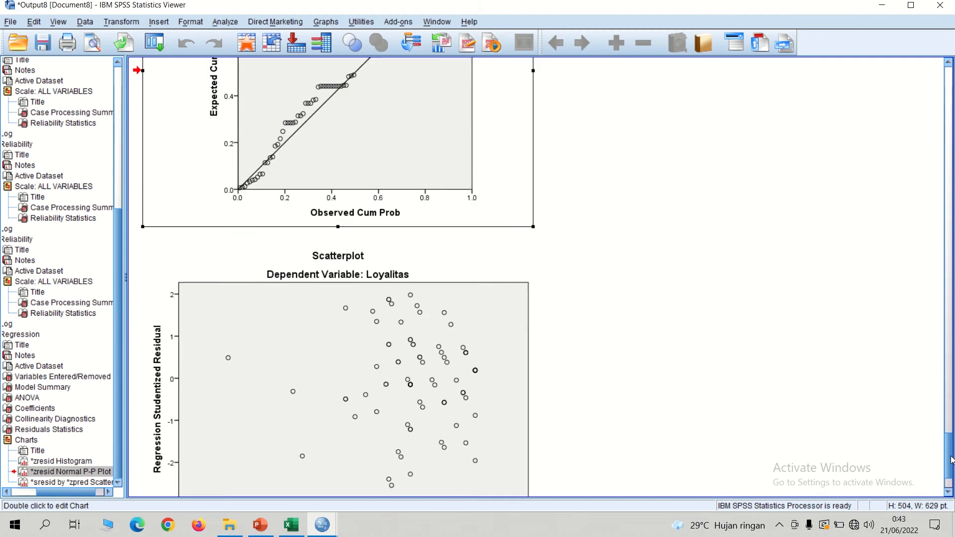
pyautogui.click(314, 325)
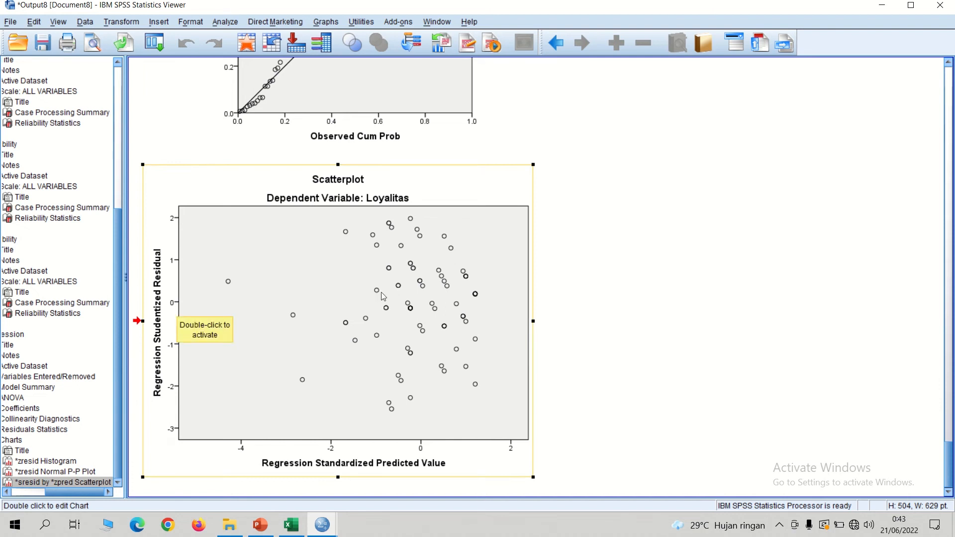
pyautogui.click(457, 324)
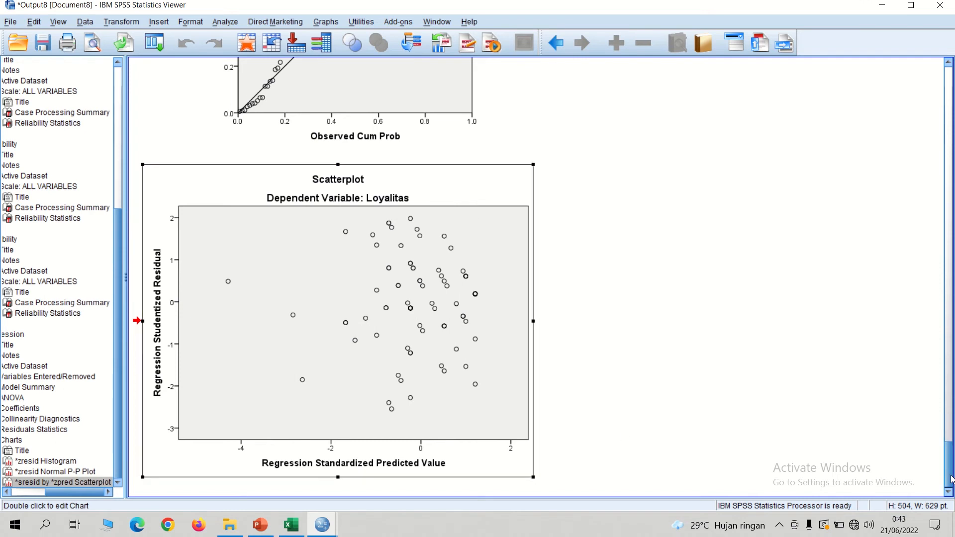
# Examine the Tolerance and VIF collinearity statistics in the Coefficients table
pyautogui.moveTo(952, 479); pyautogui.dragTo(907, 355)
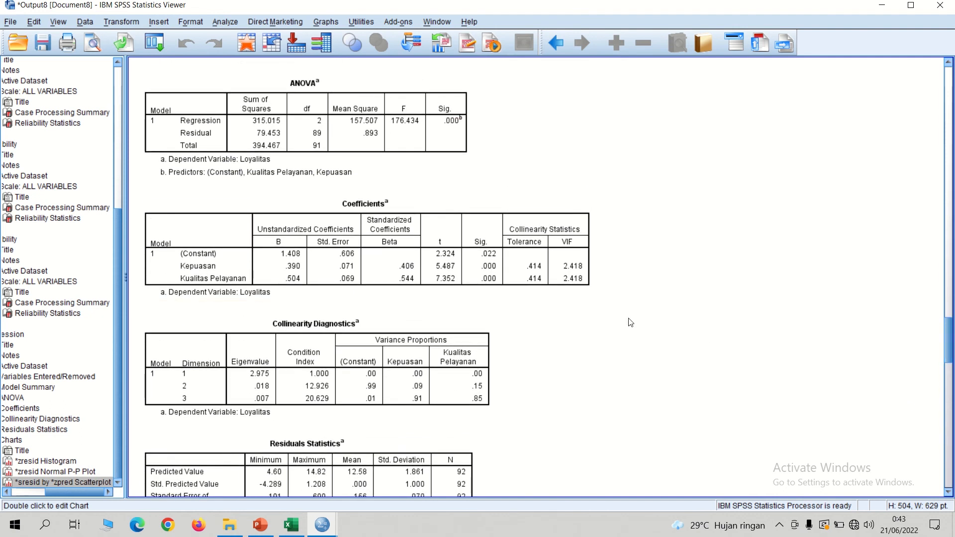
pyautogui.click(557, 274)
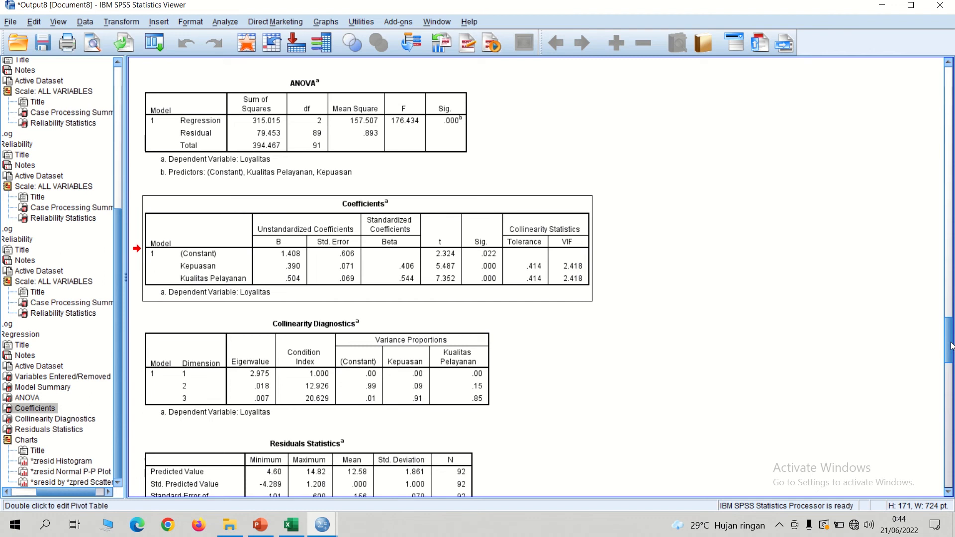
pyautogui.moveTo(951, 346); pyautogui.dragTo(935, 472)
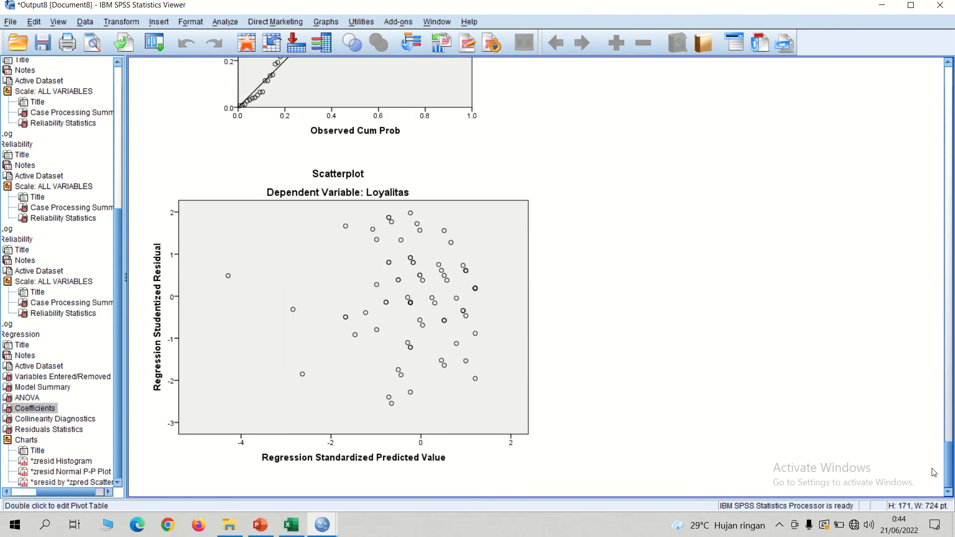
# Reopen the linear regression setup and choose to save the unstandardized residuals
pyautogui.click(229, 24)
pyautogui.moveTo(265, 154)
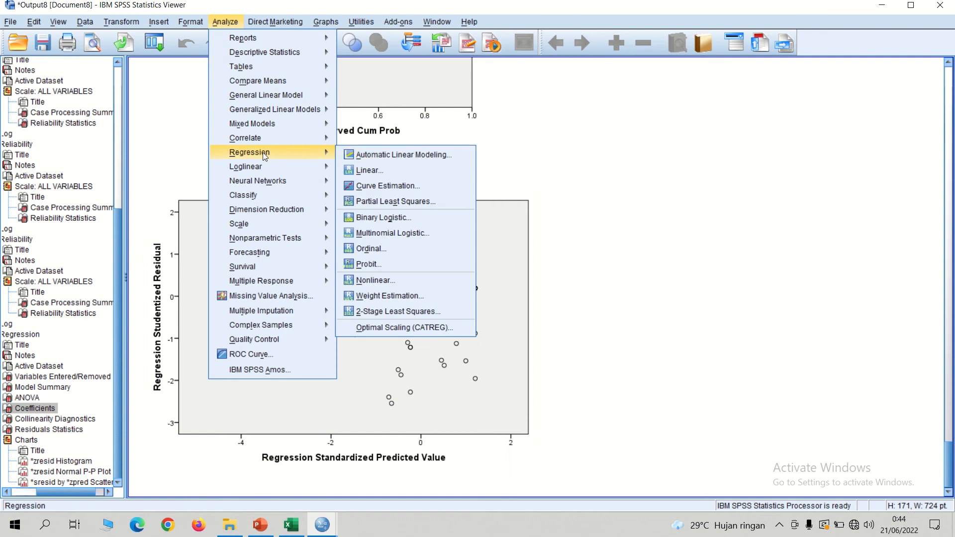
pyautogui.click(362, 171)
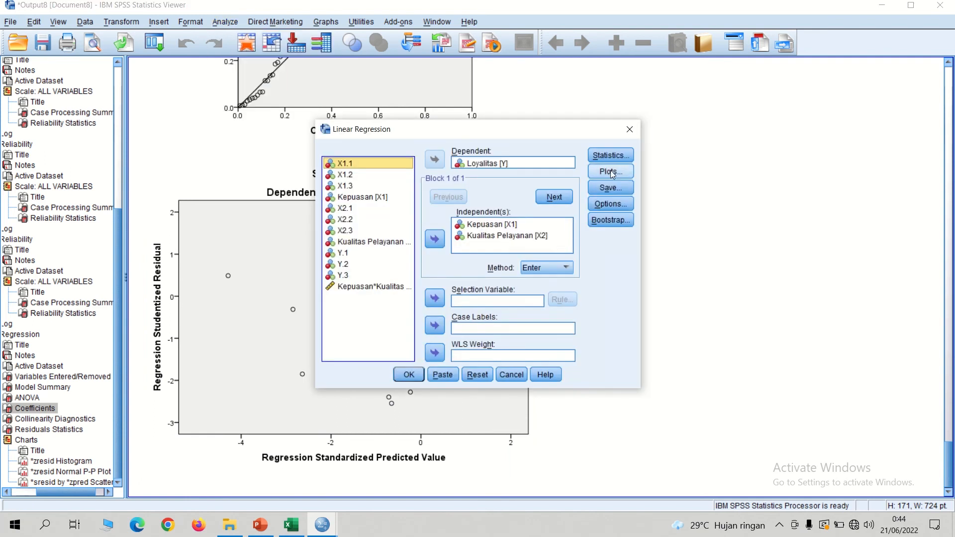
pyautogui.click(611, 188)
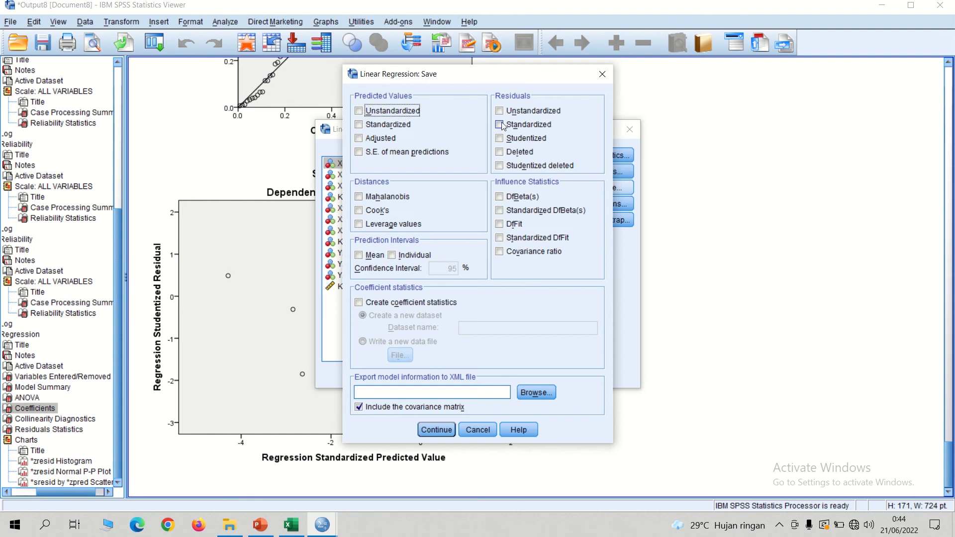
pyautogui.click(501, 112)
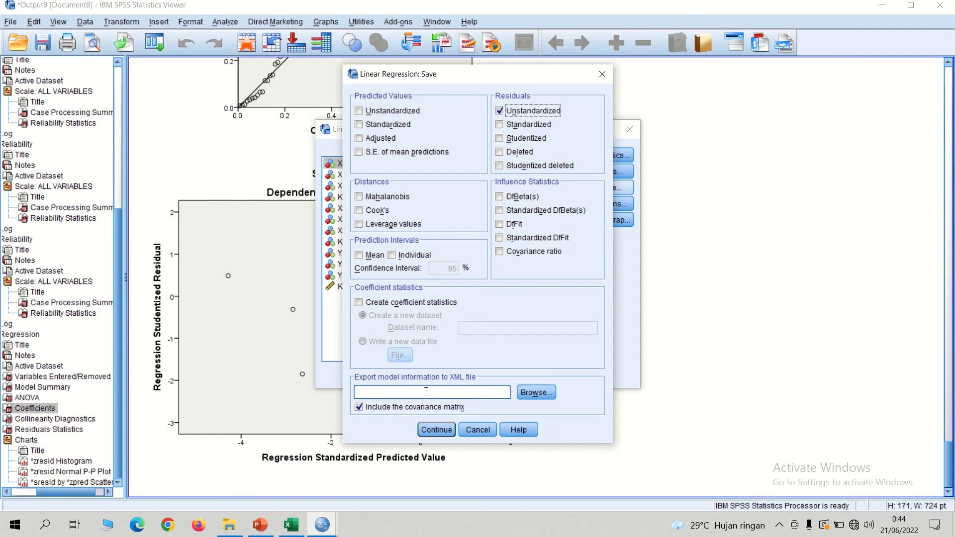
pyautogui.click(437, 430)
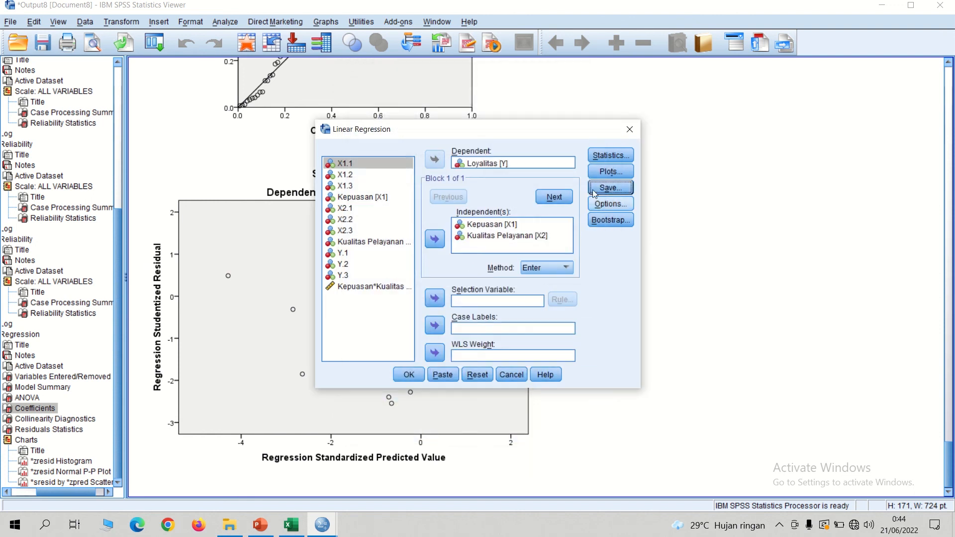
# Exclude collinearity diagnostics from the regression statistics
pyautogui.click(613, 157)
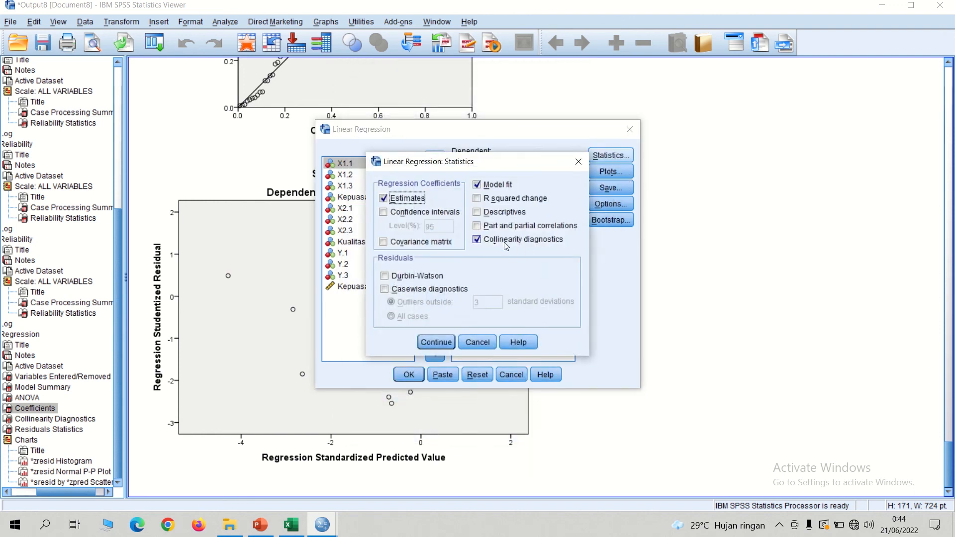
pyautogui.click(476, 239)
pyautogui.click(440, 343)
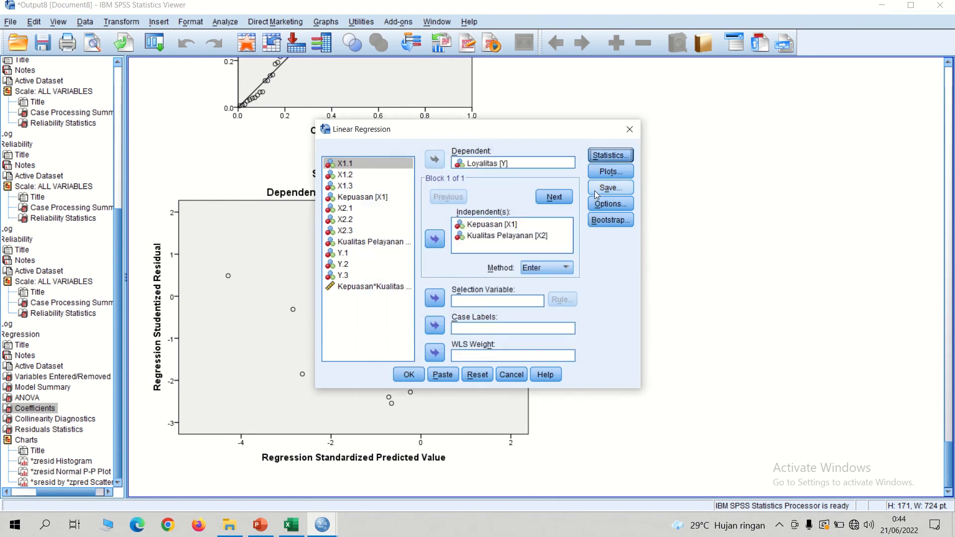
# Remove *ZPRED and *SRESID from the scatterplot axes and turn off the histogram and normal probability plot
pyautogui.click(611, 172)
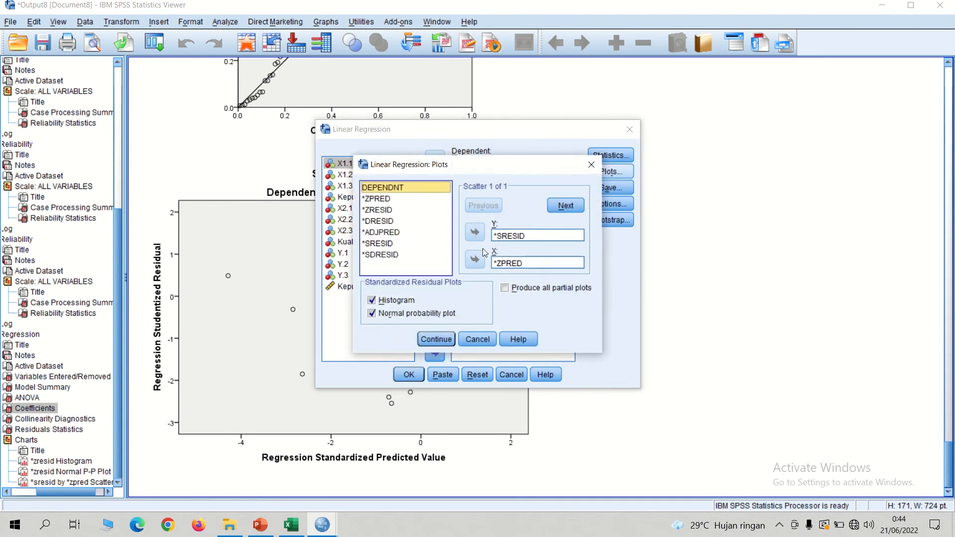
pyautogui.click(510, 263)
pyautogui.click(474, 259)
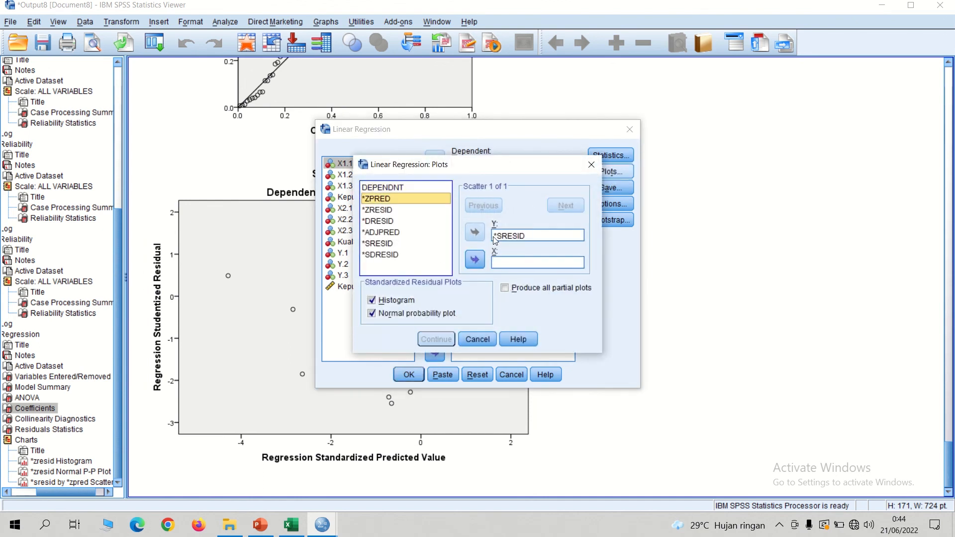
pyautogui.click(514, 235)
pyautogui.click(478, 233)
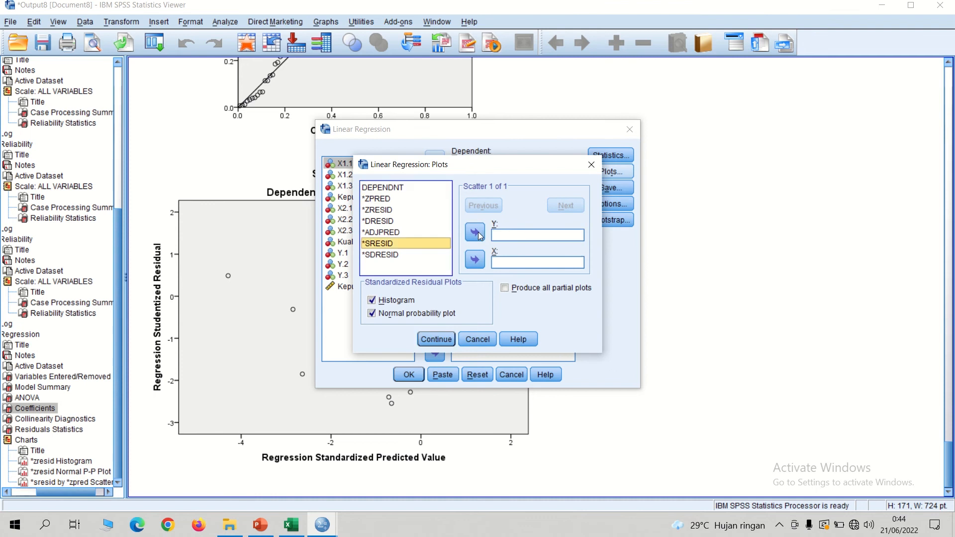
pyautogui.click(406, 301)
pyautogui.click(403, 315)
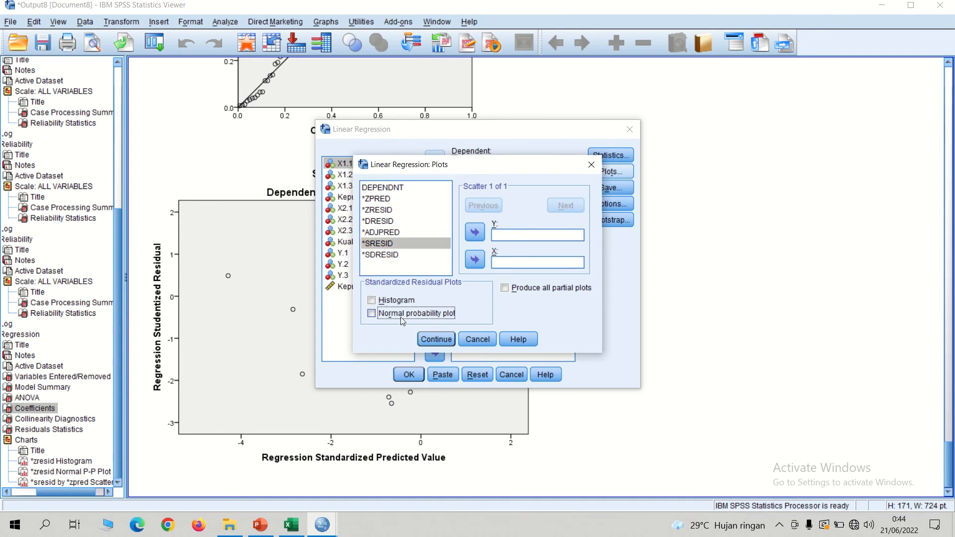
pyautogui.click(434, 339)
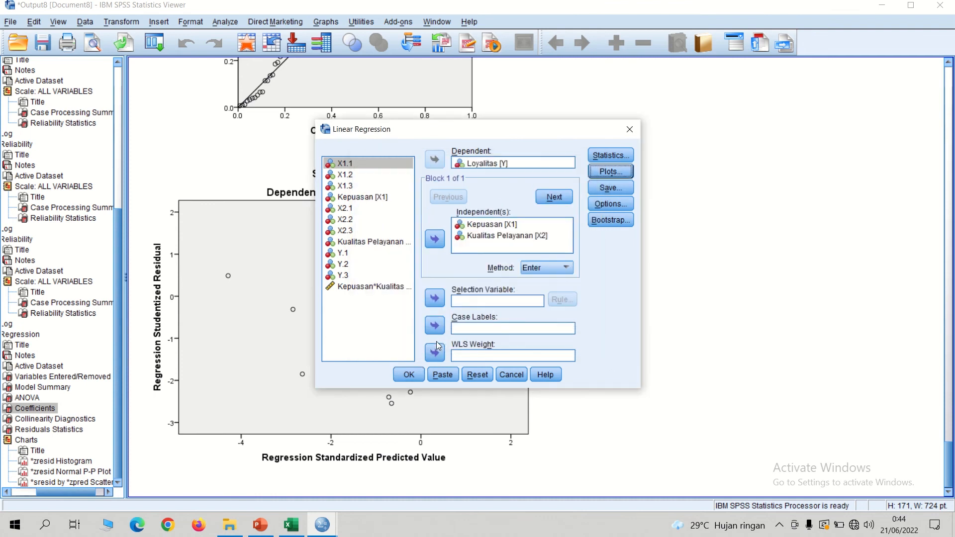
# Check the residual saving options and run the regression of Loyalitas on Kepuasan and Kualitas Pelayanan
pyautogui.click(611, 188)
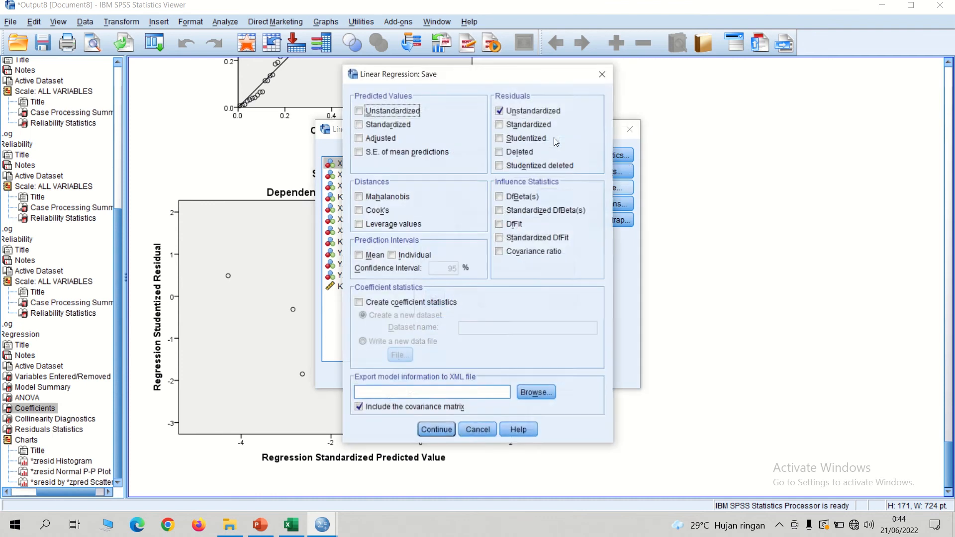
pyautogui.click(436, 430)
pyautogui.click(409, 375)
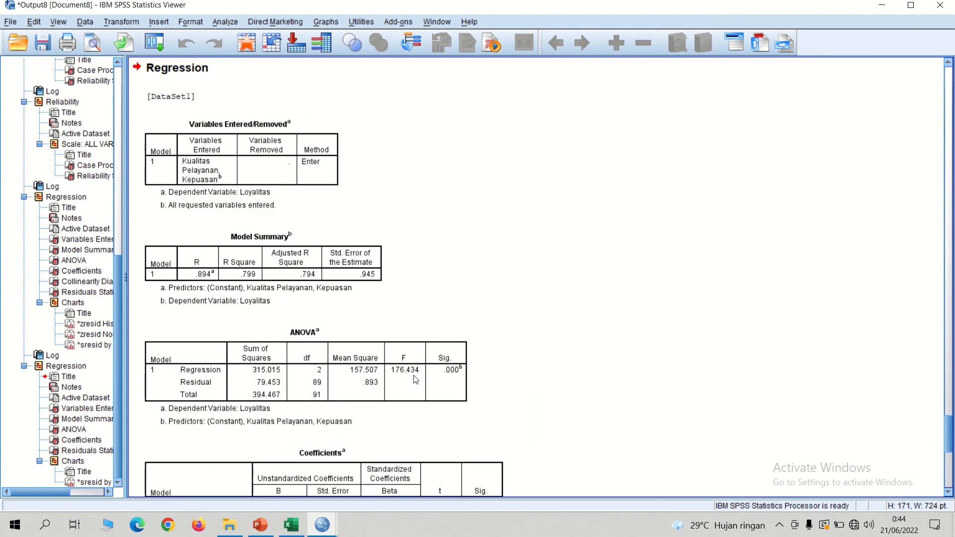
# Return to the dataset and select the saved unstandardized residual column RES_1
pyautogui.moveTo(322, 525)
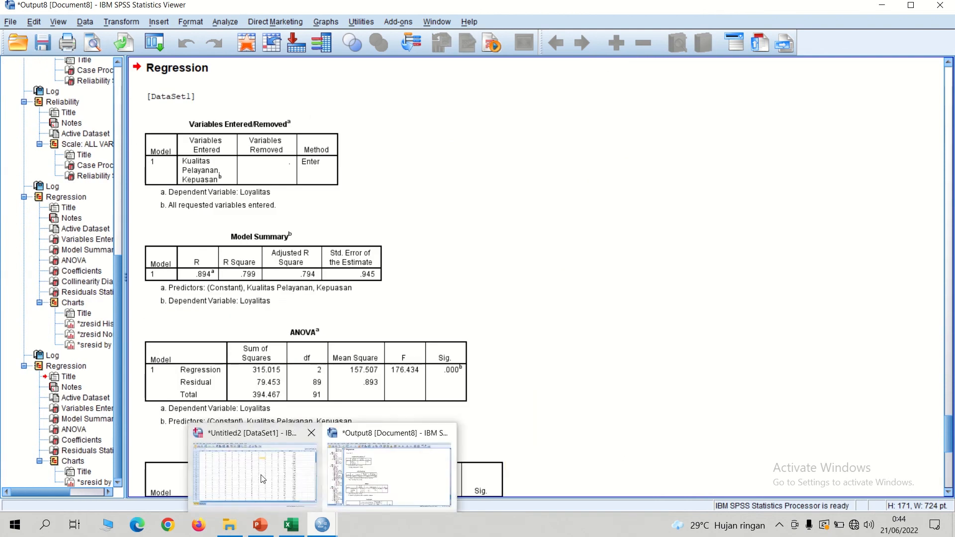
pyautogui.click(274, 493)
pyautogui.click(772, 82)
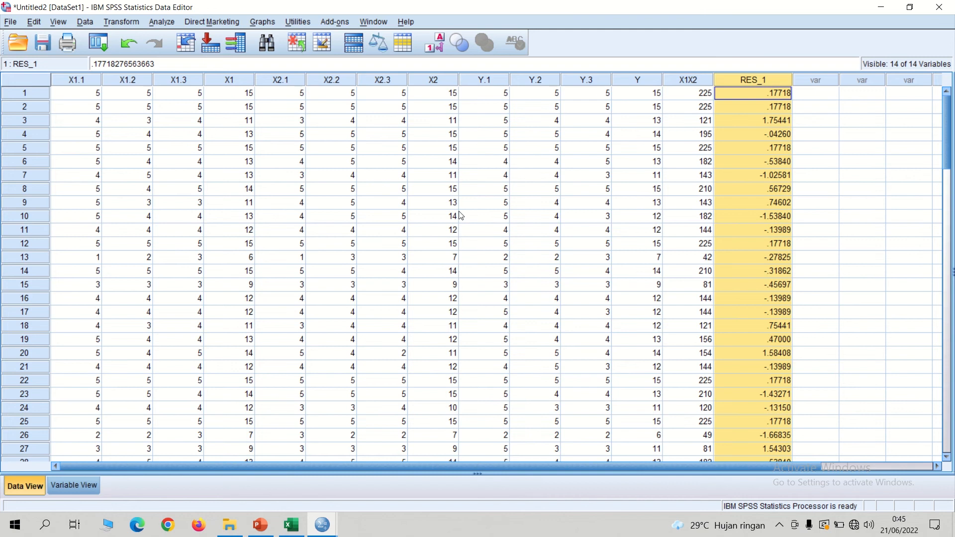
# Run a one-sample Kolmogorov-Smirnov test of the unstandardized residual against the normal distribution
pyautogui.click(163, 22)
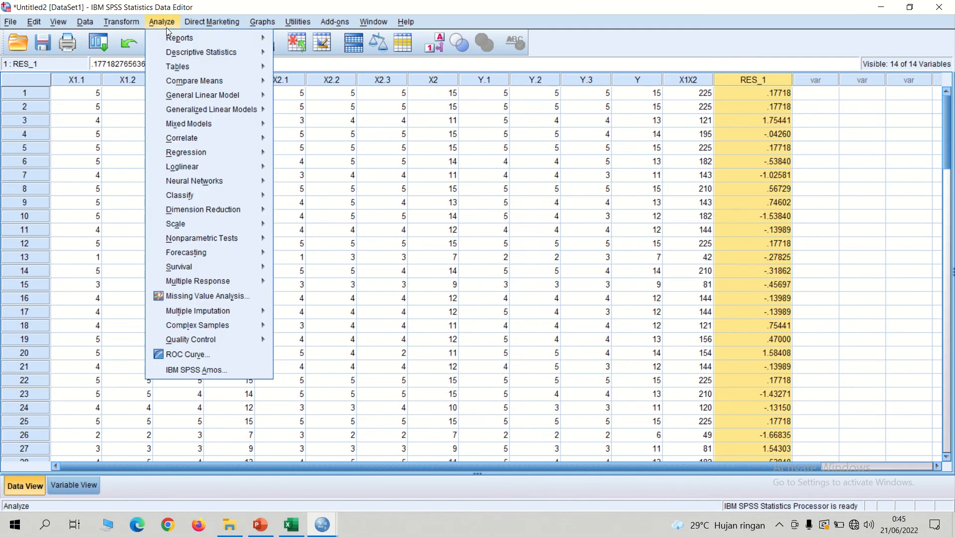
pyautogui.moveTo(236, 240)
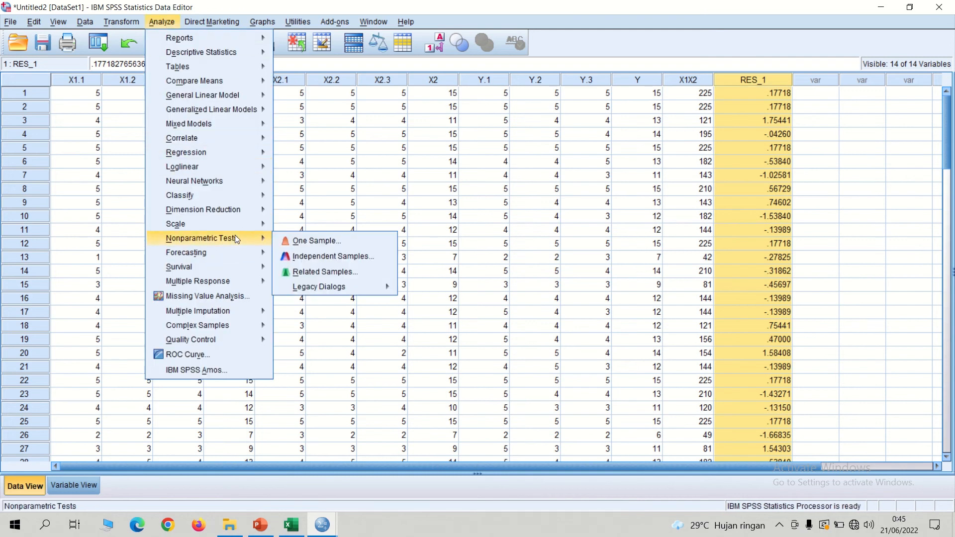
pyautogui.moveTo(328, 287)
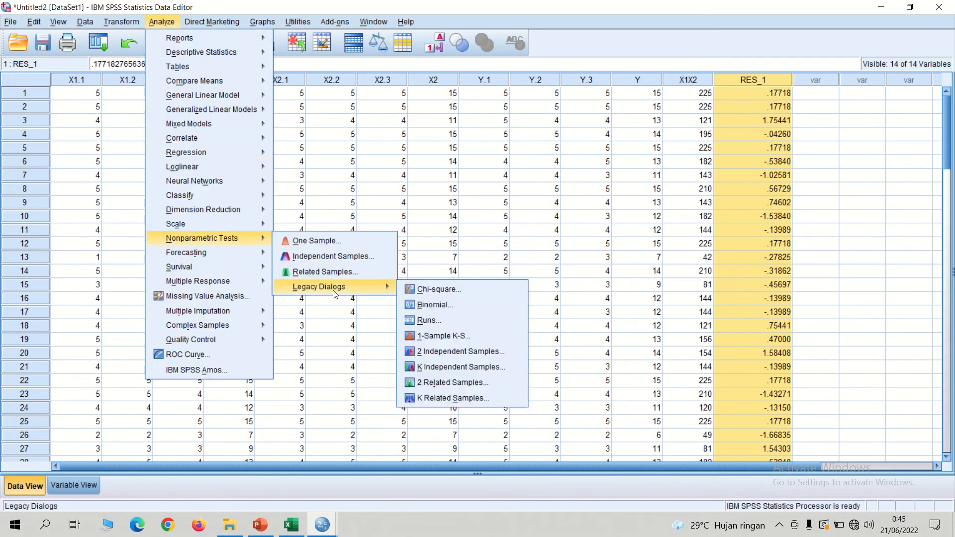
pyautogui.click(454, 337)
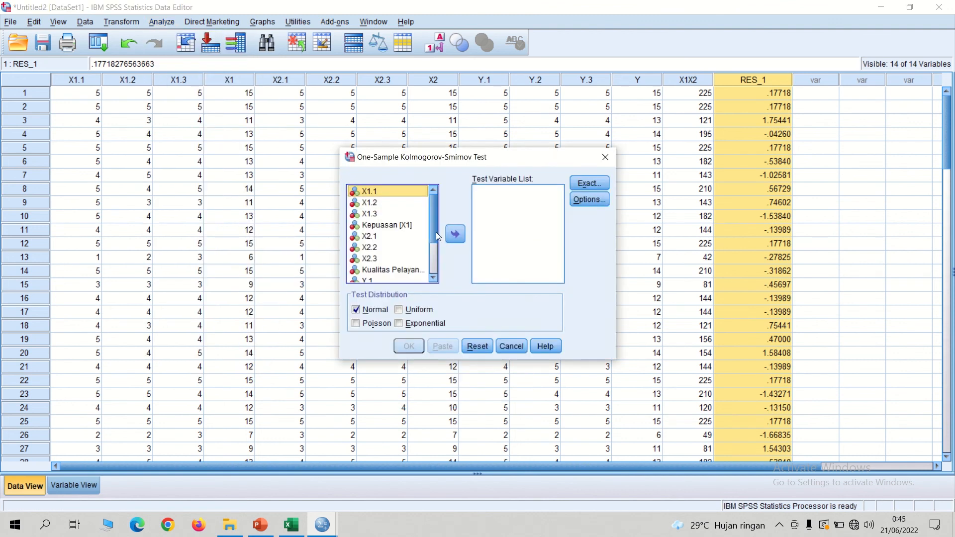
pyautogui.scroll(-2, 436, 232)
pyautogui.click(386, 278)
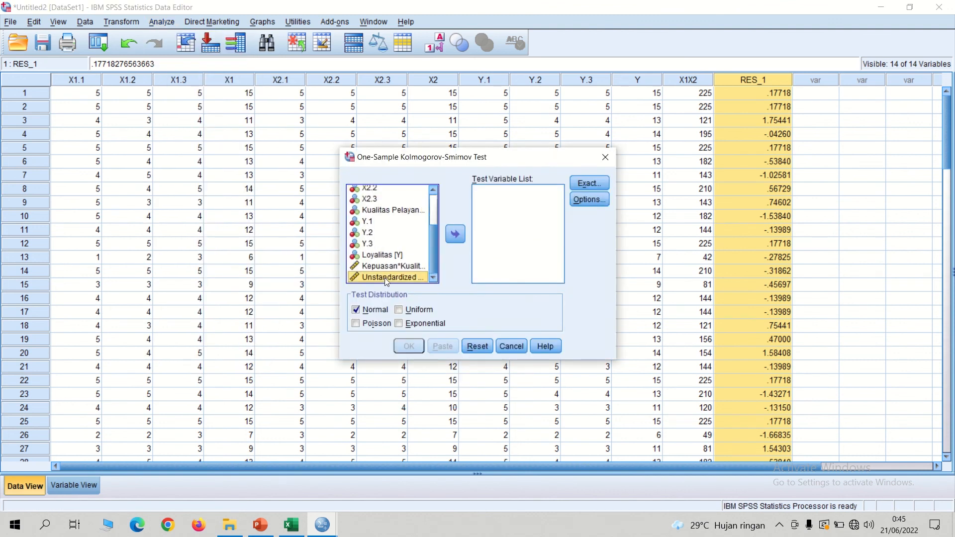
pyautogui.click(456, 234)
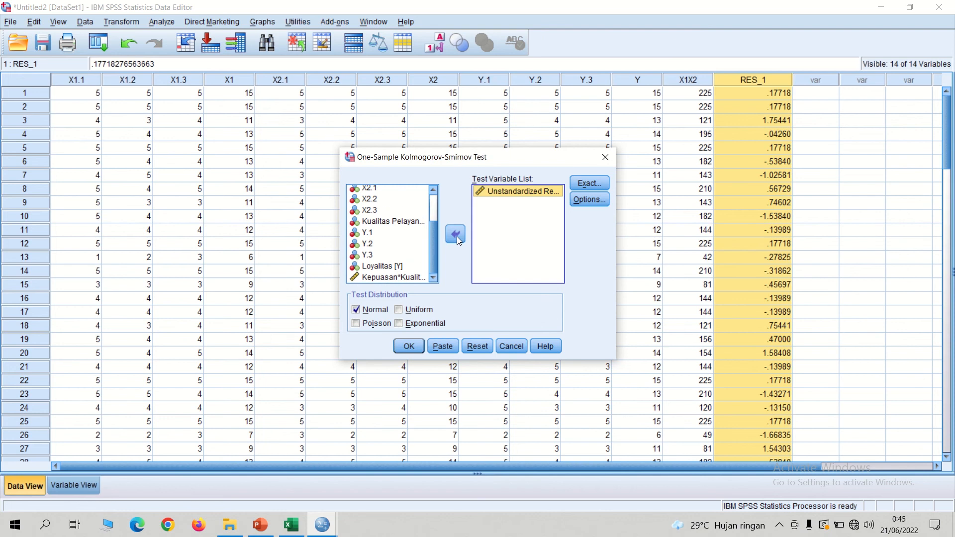
pyautogui.click(409, 346)
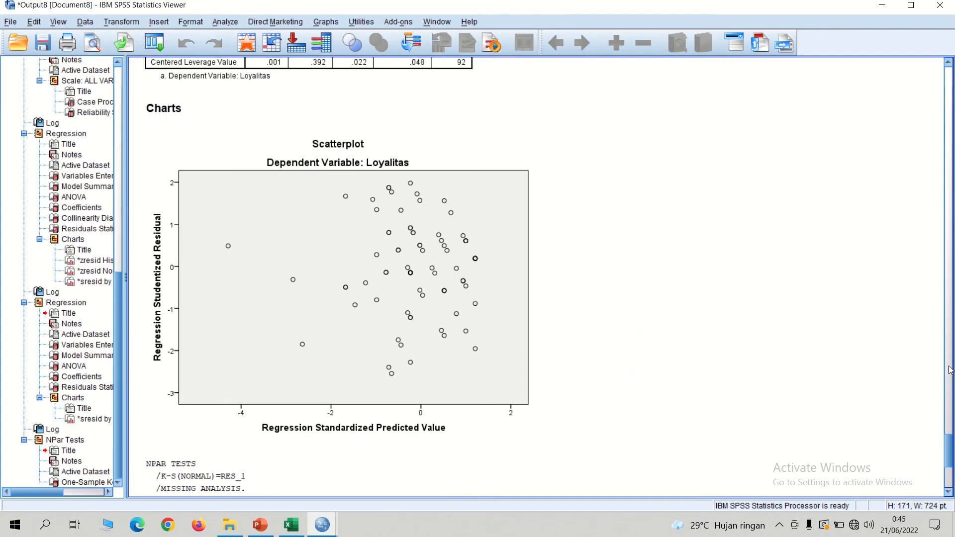
# Examine the One-Sample Kolmogorov-Smirnov Test table and the regression scatterplot in the output
pyautogui.moveTo(950, 443); pyautogui.dragTo(950, 470)
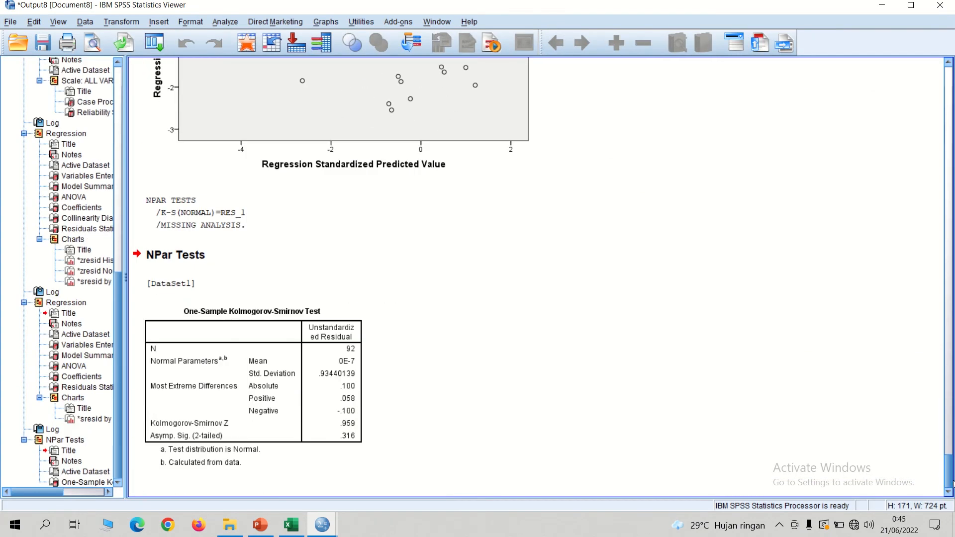
pyautogui.click(299, 408)
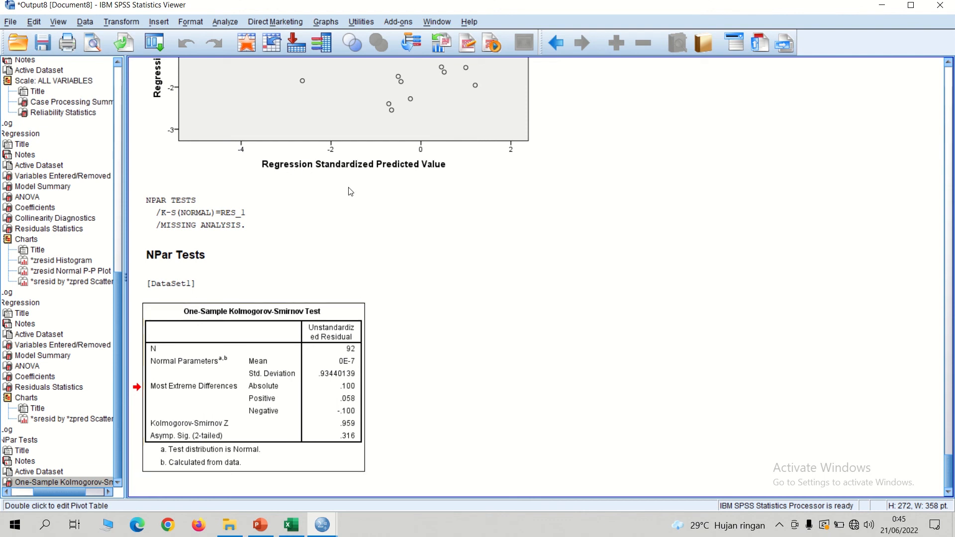
pyautogui.click(421, 125)
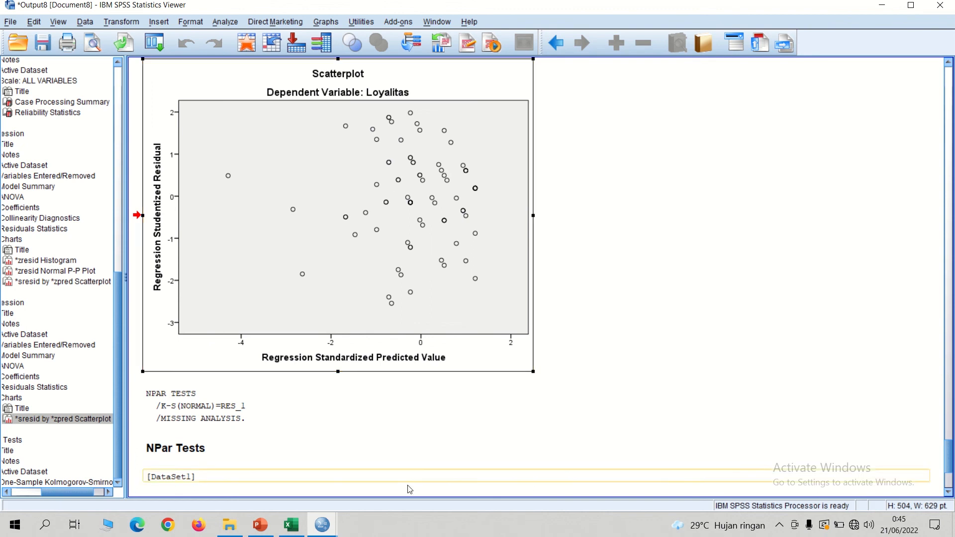
# Return to the dataset and set up a computed variable with the target name Abs_RES
pyautogui.moveTo(323, 526)
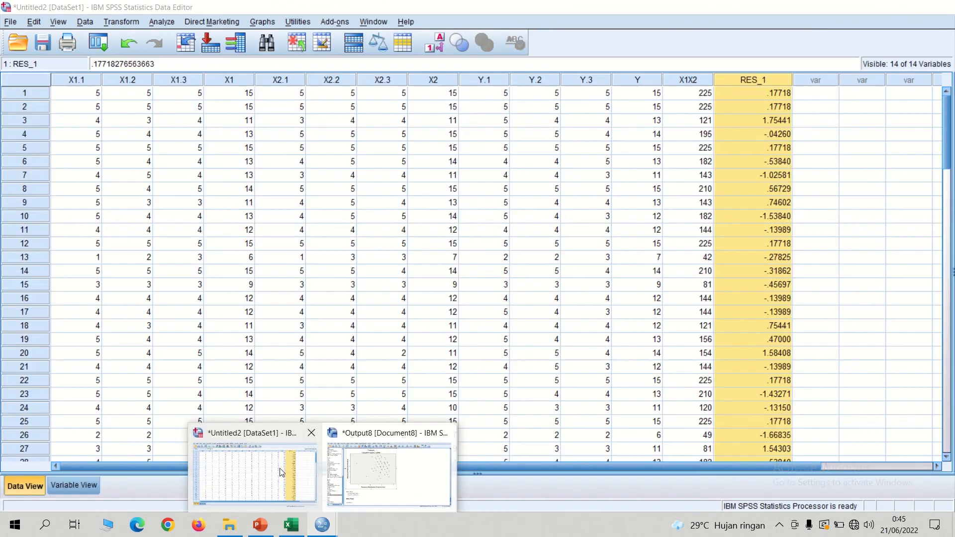
pyautogui.click(285, 474)
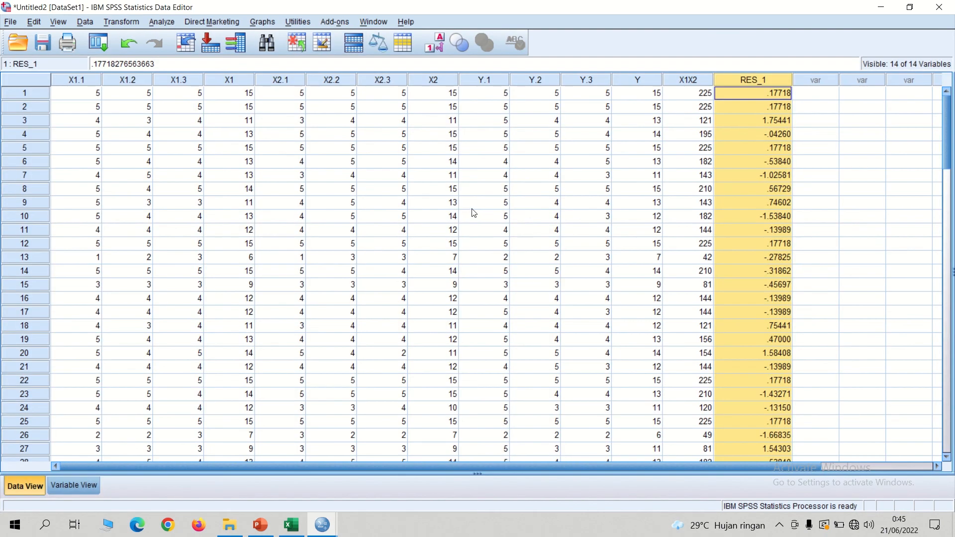
pyautogui.click(122, 23)
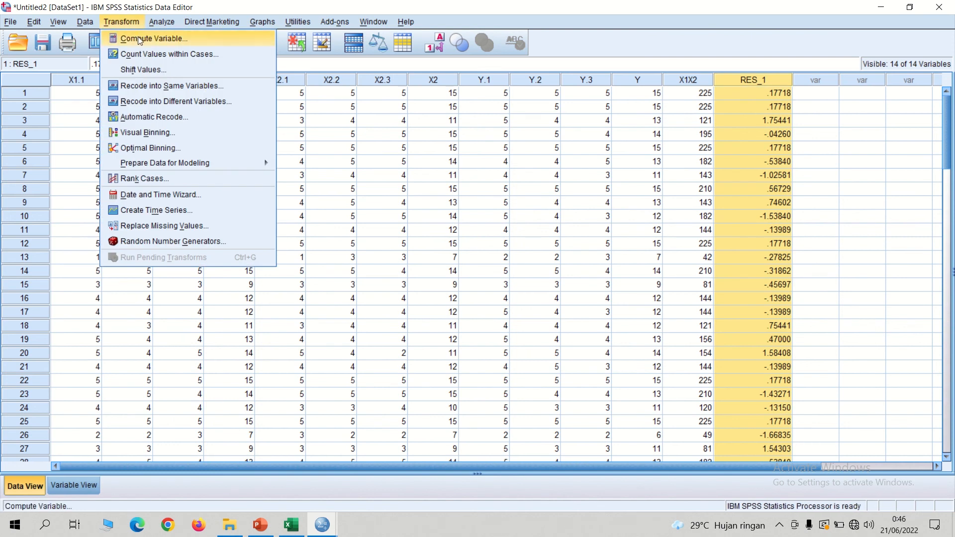
pyautogui.click(137, 39)
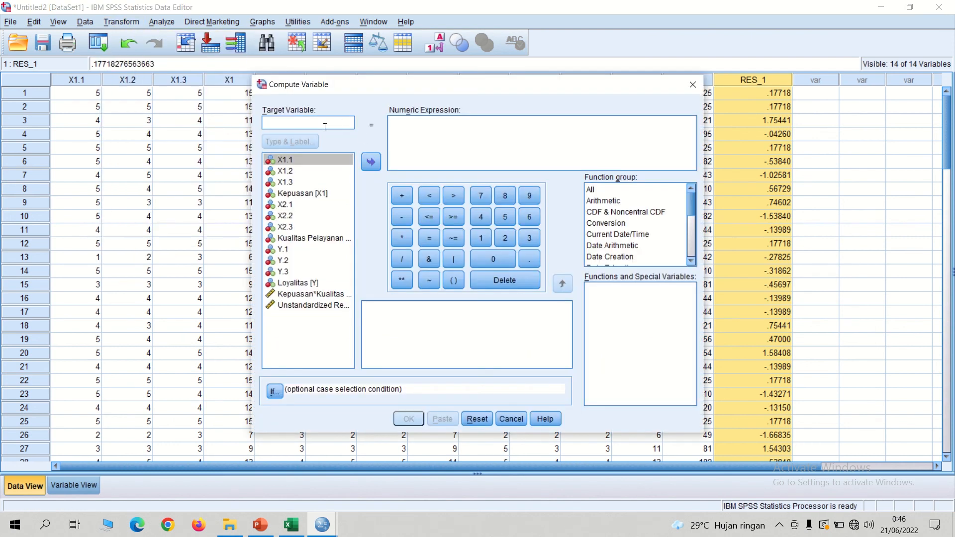
pyautogui.write('A')
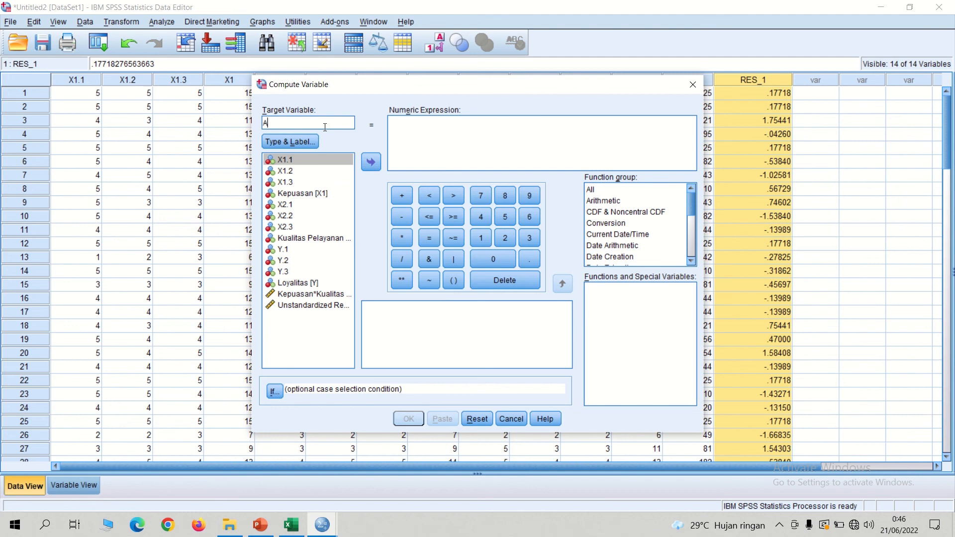
pyautogui.write('bs_RES')
# Define the numeric expression ABS(RES_1) from the unstandardized residual and compute the new variable
pyautogui.click(411, 131)
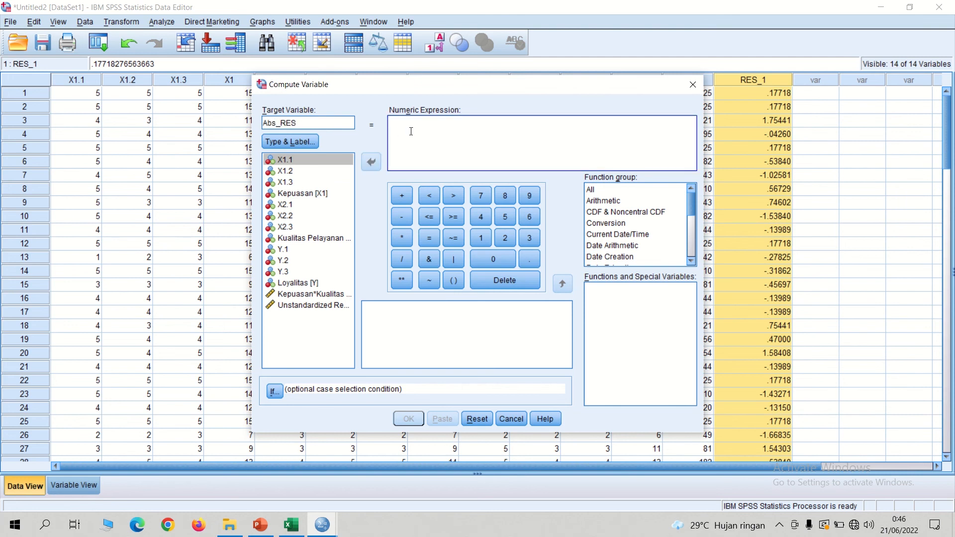
pyautogui.write('AB')
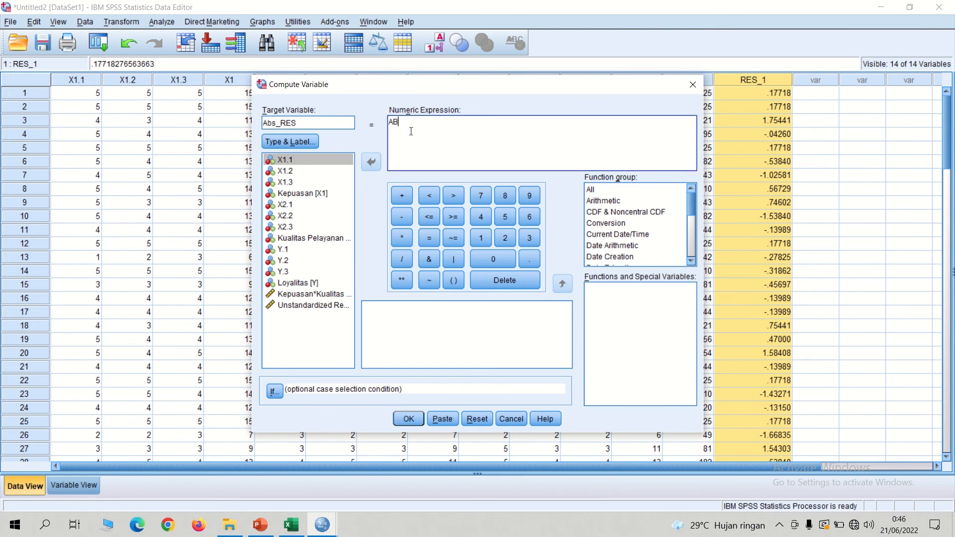
pyautogui.write('S(')
pyautogui.click(315, 305)
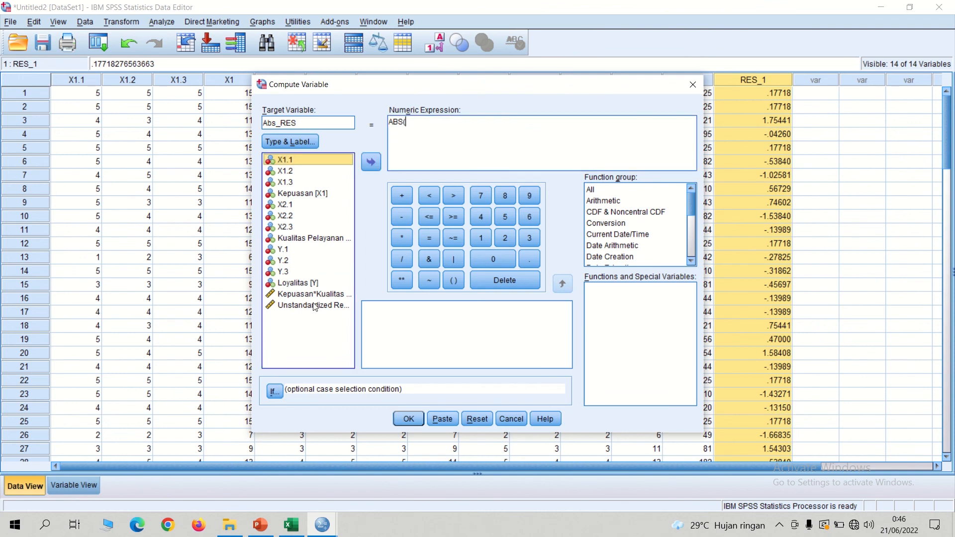
pyautogui.click(371, 163)
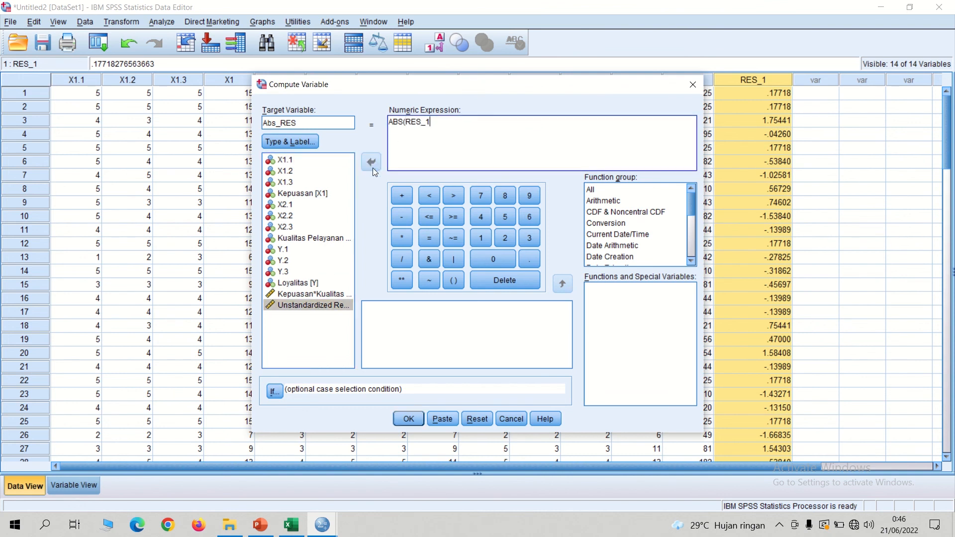
pyautogui.write(')')
pyautogui.click(409, 420)
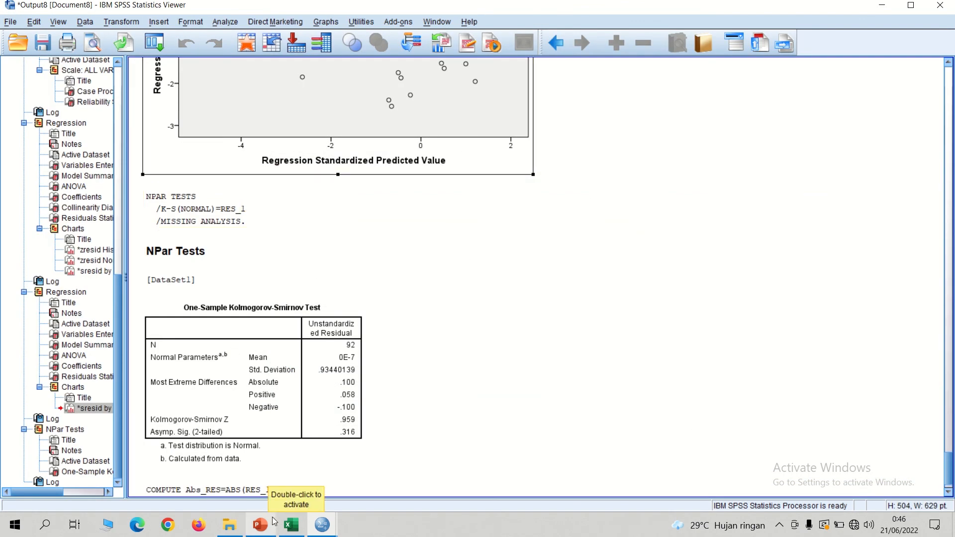
# Return to the dataset and select the new Abs_RES column
pyautogui.moveTo(323, 527)
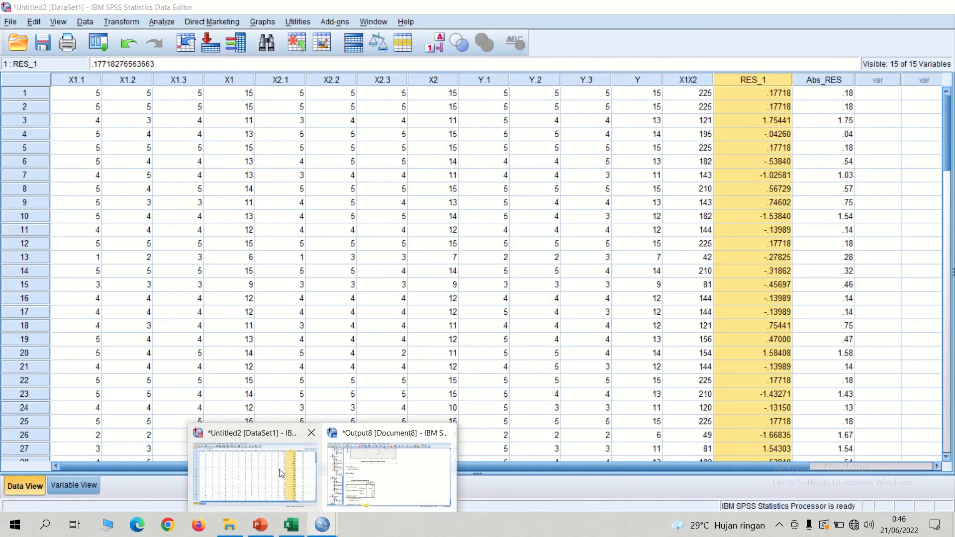
pyautogui.click(282, 474)
pyautogui.click(830, 84)
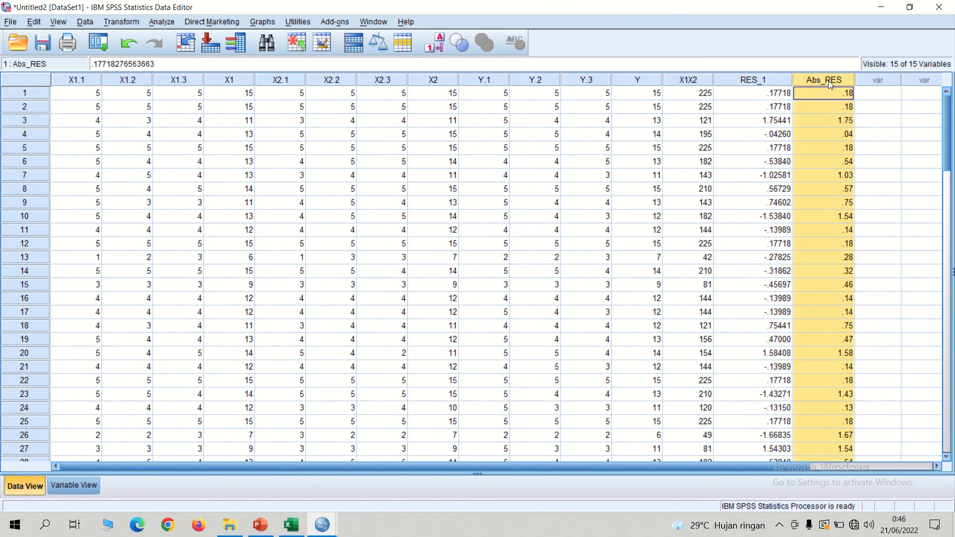
# Replace Loyalitas with Abs_RES as the dependent variable in the linear regression setup
pyautogui.click(162, 22)
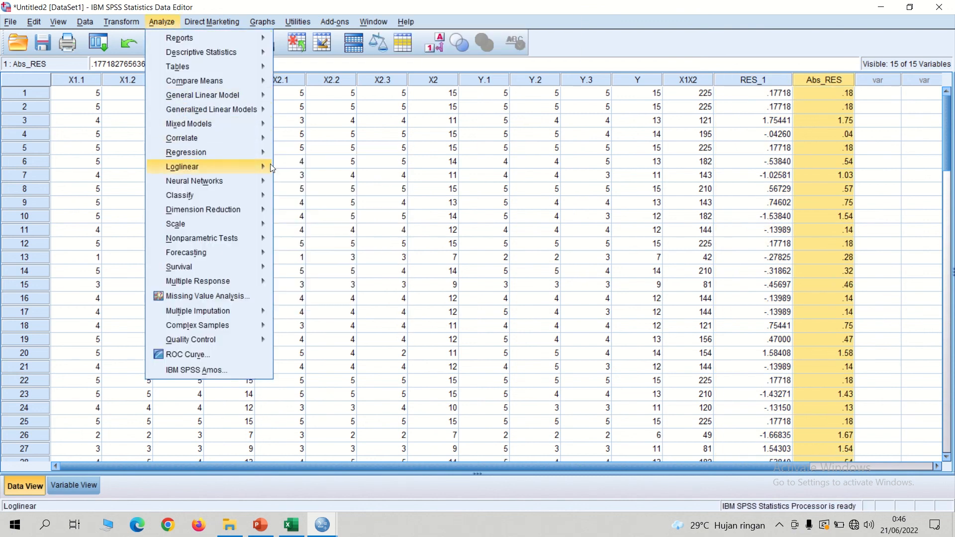
pyautogui.moveTo(253, 156)
pyautogui.click(294, 171)
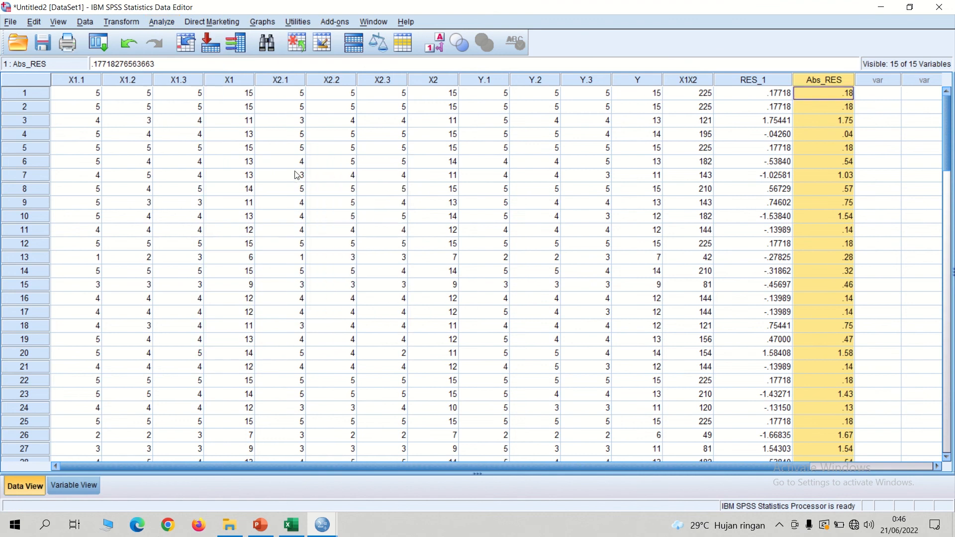
pyautogui.click(476, 164)
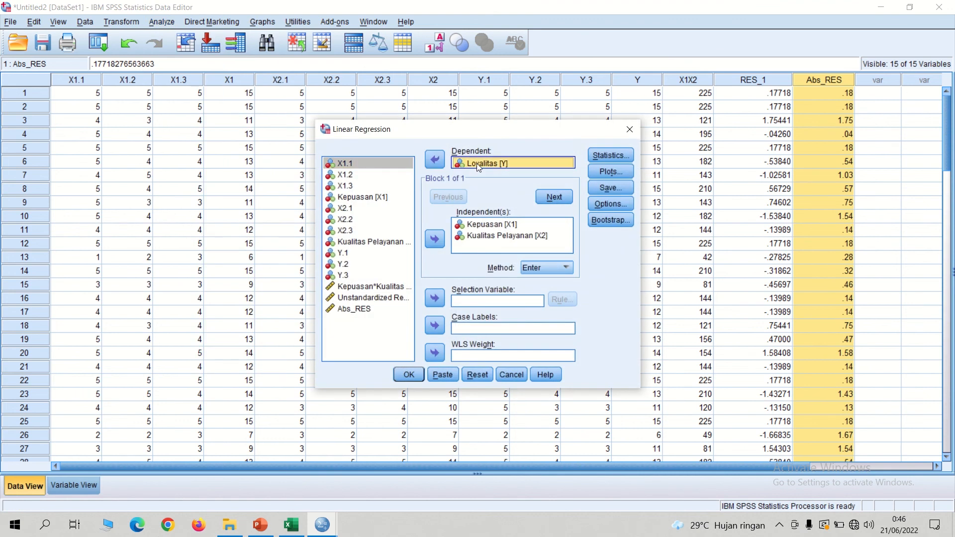
pyautogui.click(437, 161)
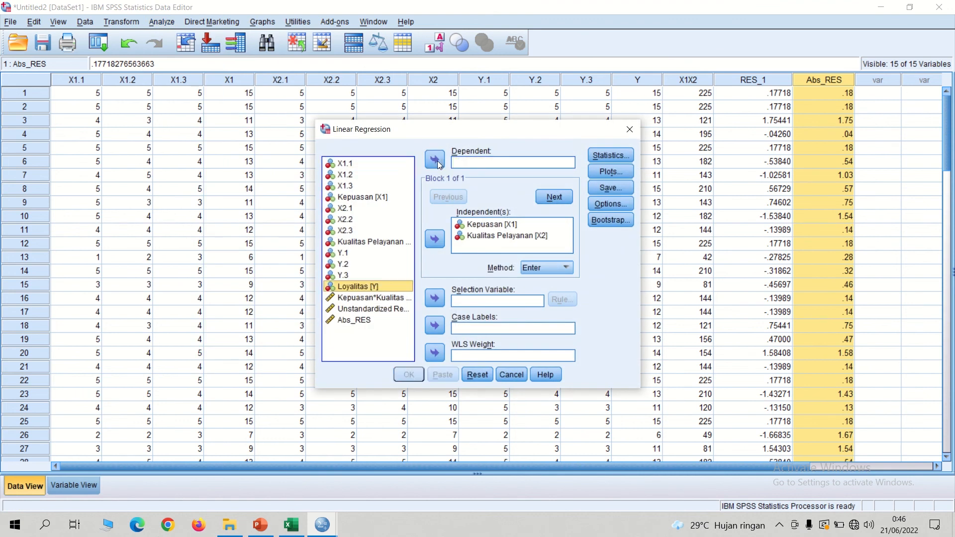
pyautogui.click(363, 321)
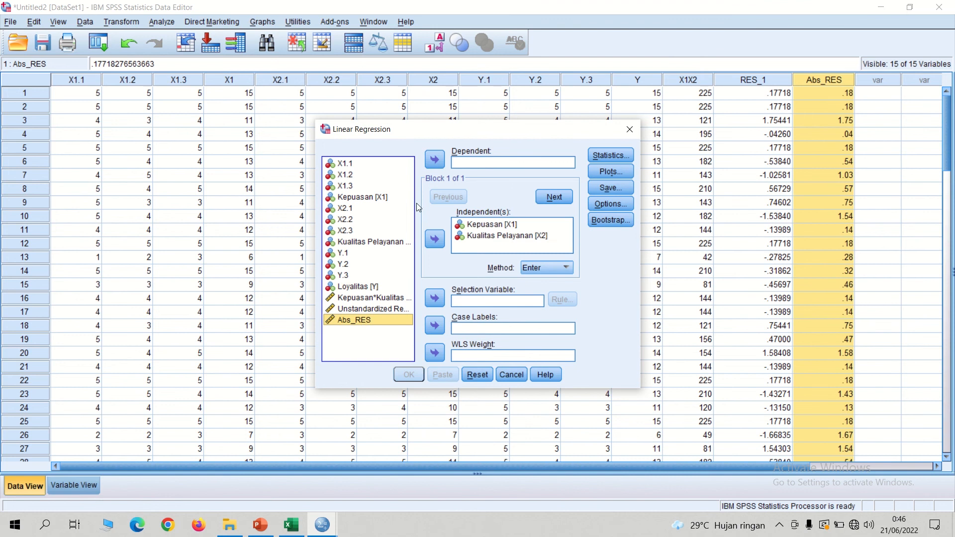
pyautogui.click(438, 162)
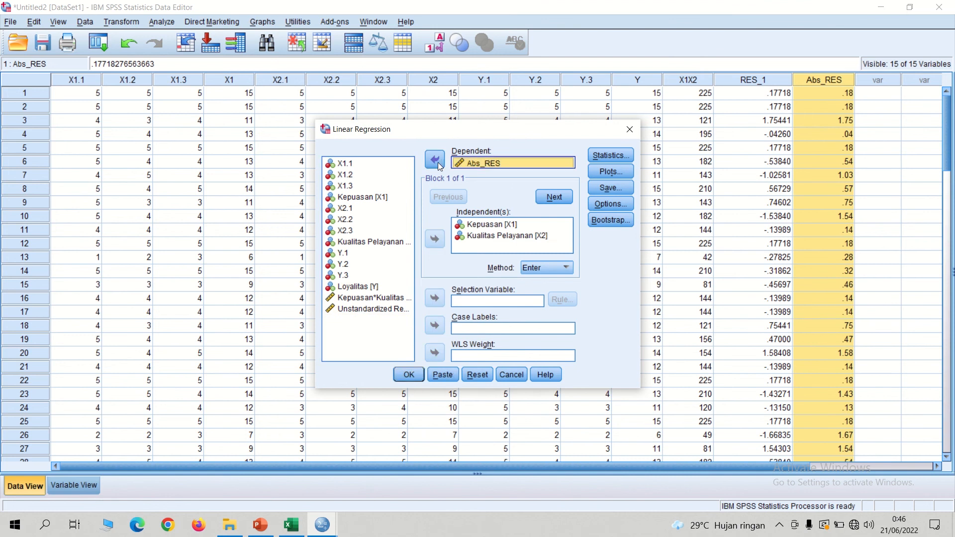
# Turn off saving unstandardized residuals and run the regression of Abs_RES on Kepuasan and Kualitas Pelayanan
pyautogui.click(617, 190)
pyautogui.click(531, 111)
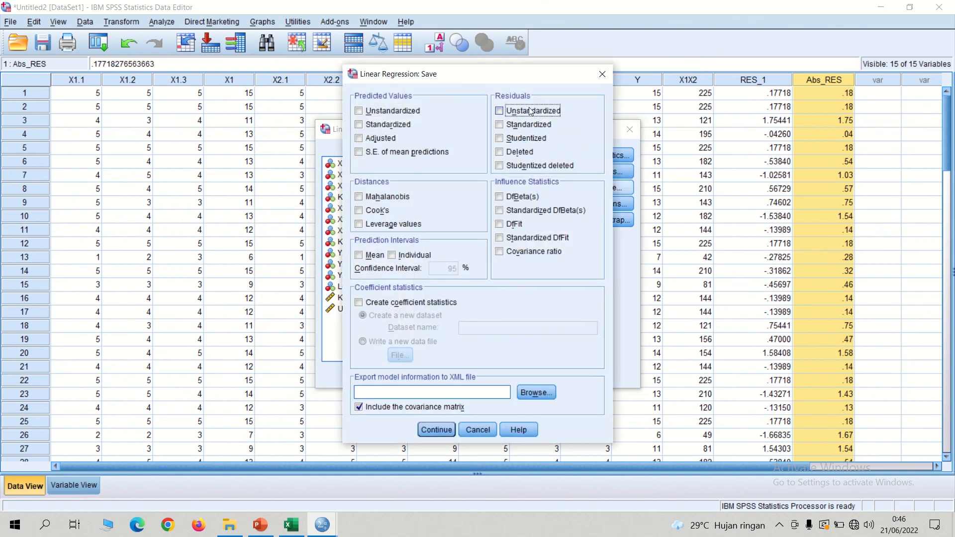
pyautogui.click(437, 430)
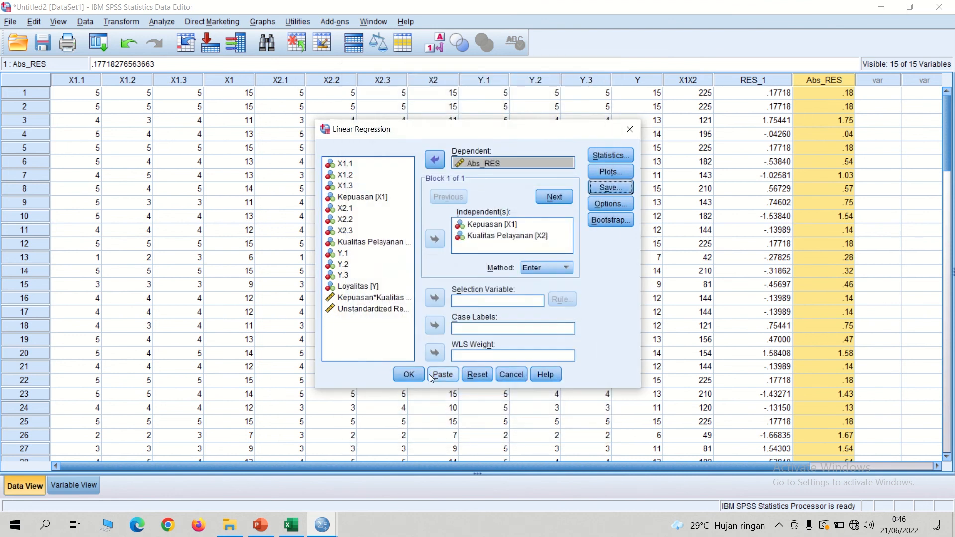
pyautogui.click(421, 378)
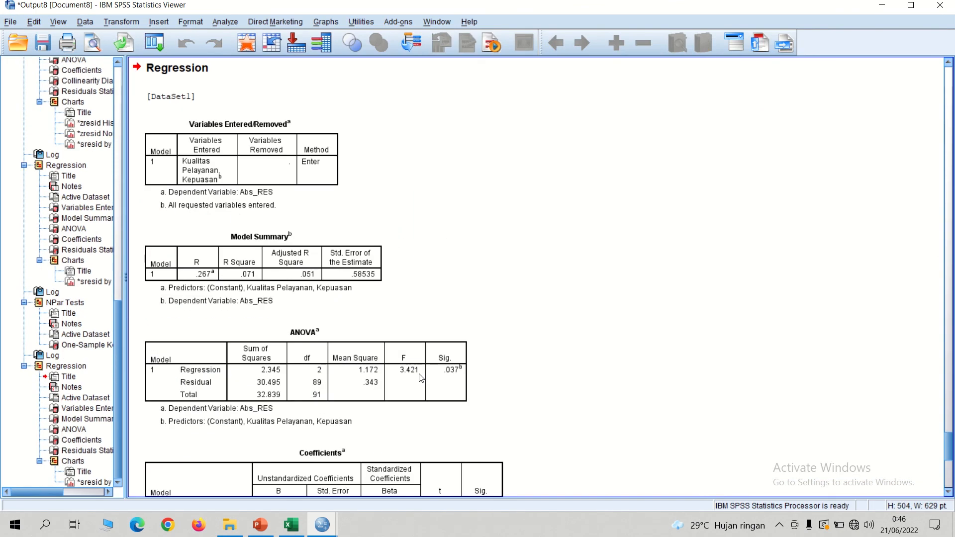
# Examine the significance values in the Coefficients table of the Abs_RES regression
pyautogui.moveTo(951, 440); pyautogui.dragTo(951, 462)
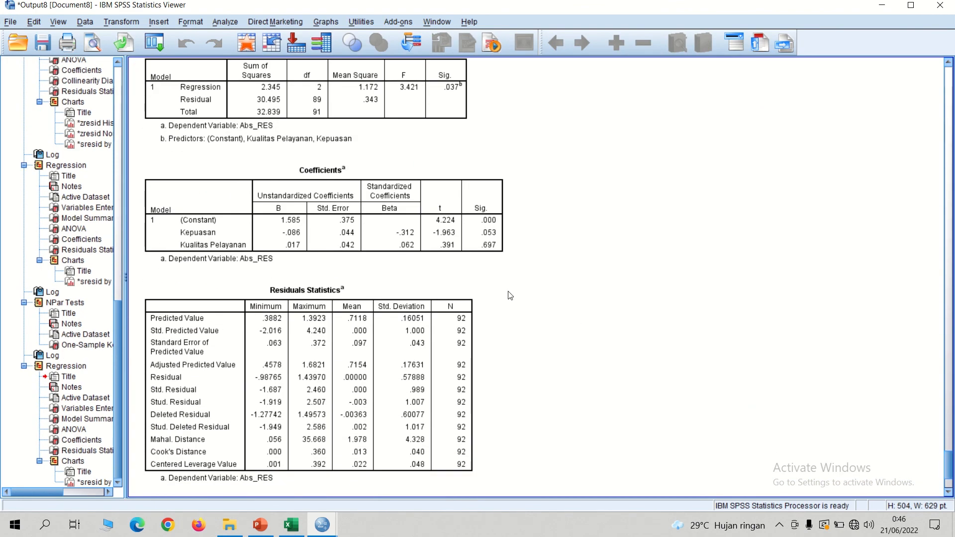
pyautogui.click(291, 181)
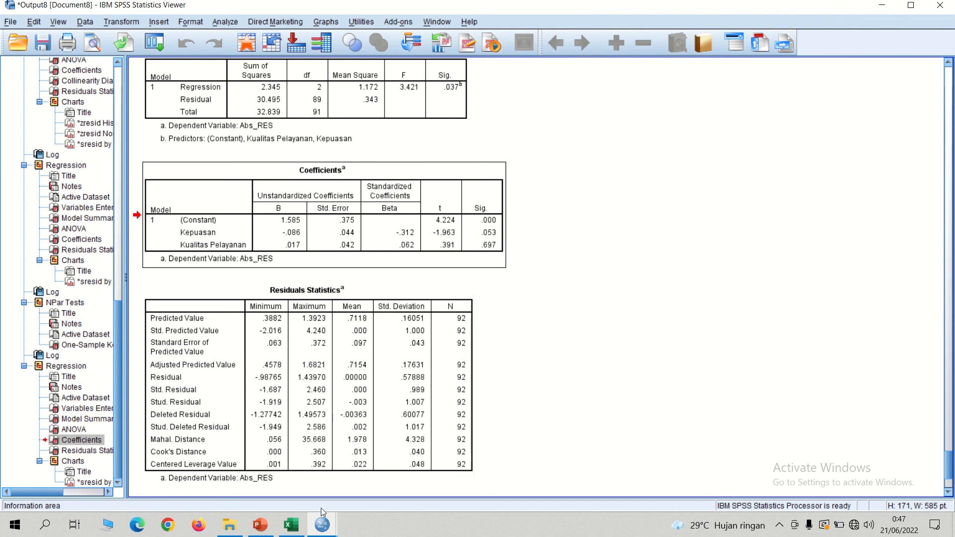
pyautogui.moveTo(322, 525)
pyautogui.click(678, 294)
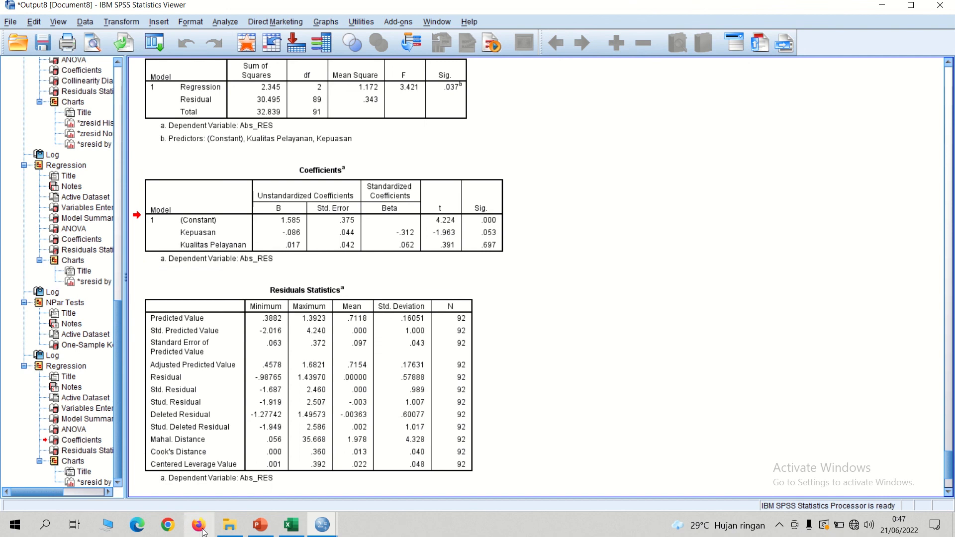
# Switch to the PowerPoint presentation showing the classical assumption tests slide
pyautogui.moveTo(250, 528)
pyautogui.click(276, 468)
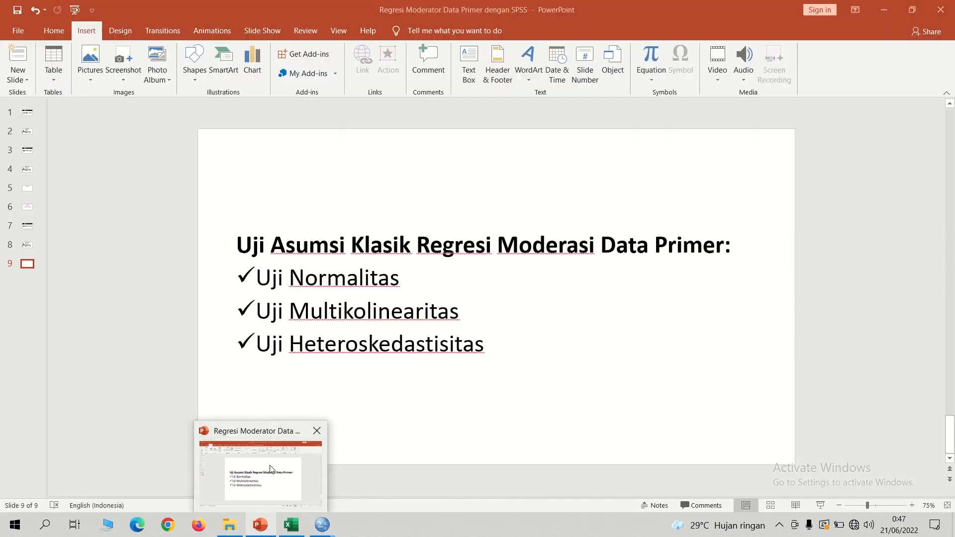